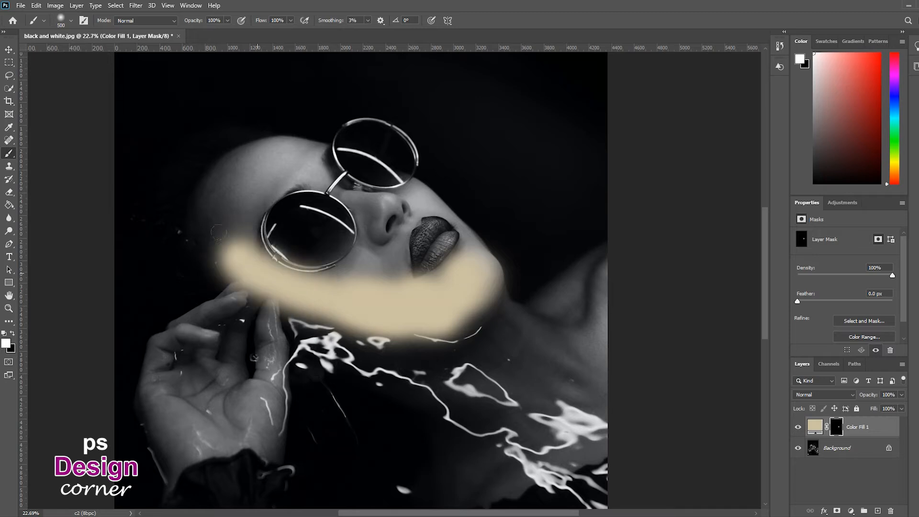
Set the Color Fill 1 layer's blend mode to Color and paint its mask over the hand area with a soft brush.
left_click(823, 394)
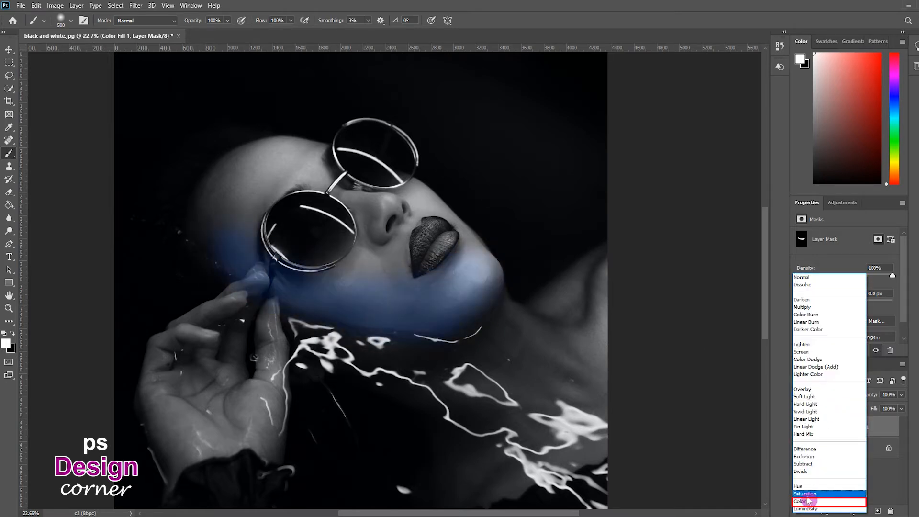
left_click(804, 501)
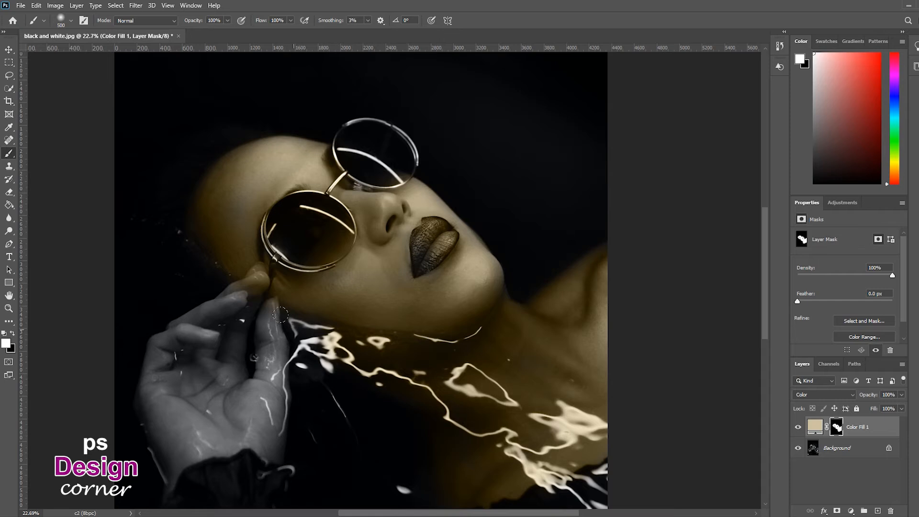
right_click(299, 336)
left_click_drag(353, 354, 353, 354)
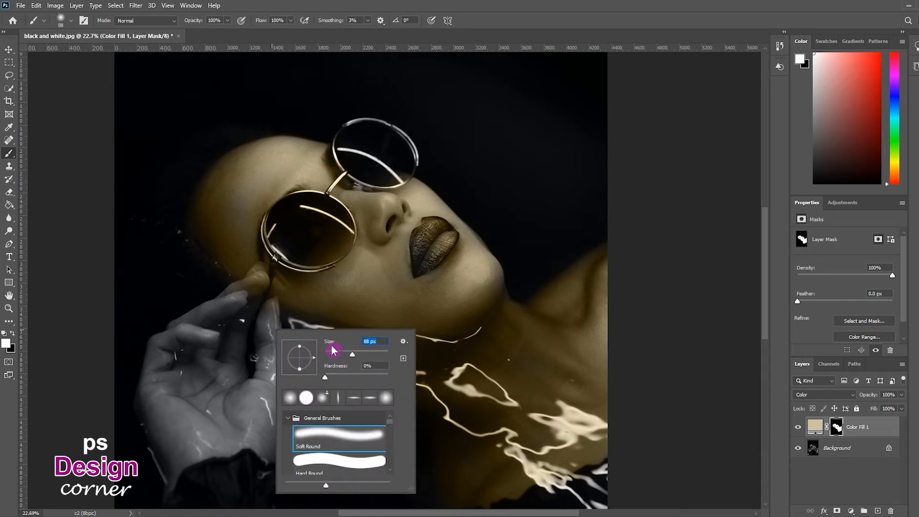
left_click(366, 354)
left_click(373, 354)
mouse_move(239, 299)
left_mouse_down()
mouse_move(206, 309)
mouse_move(245, 289)
mouse_move(178, 320)
mouse_move(188, 325)
mouse_move(153, 345)
mouse_move(145, 402)
mouse_move(140, 396)
mouse_move(166, 483)
left_mouse_up()
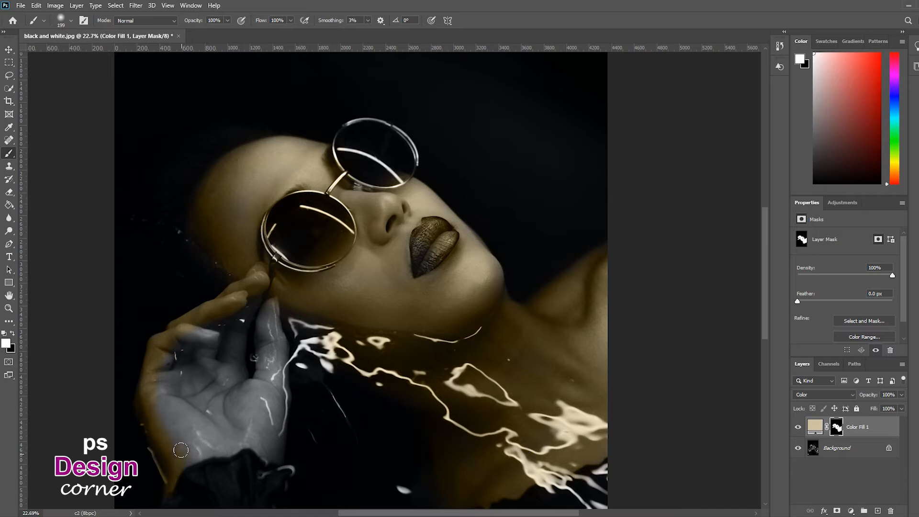
mouse_move(226, 446)
left_mouse_down()
mouse_move(250, 435)
mouse_move(278, 452)
mouse_move(265, 320)
left_mouse_up()
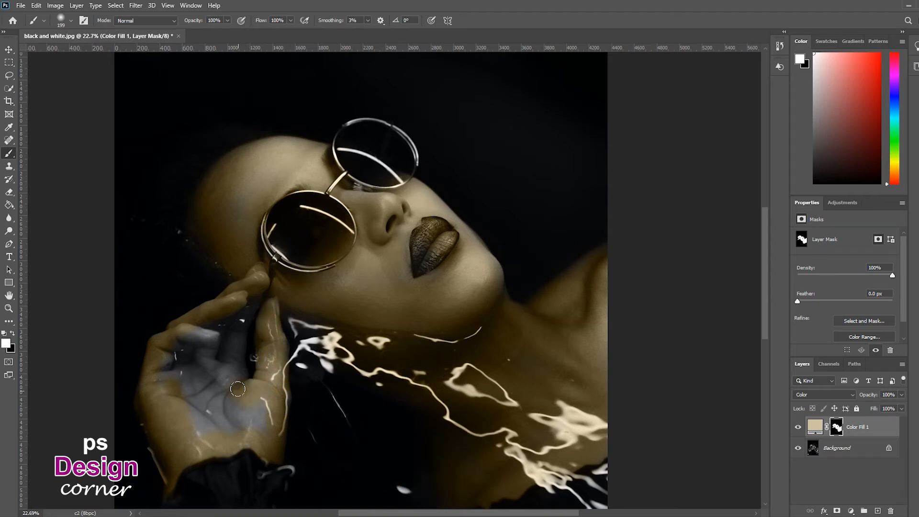
mouse_move(253, 421)
left_mouse_down()
mouse_move(196, 404)
mouse_move(225, 394)
mouse_move(240, 308)
left_mouse_up()
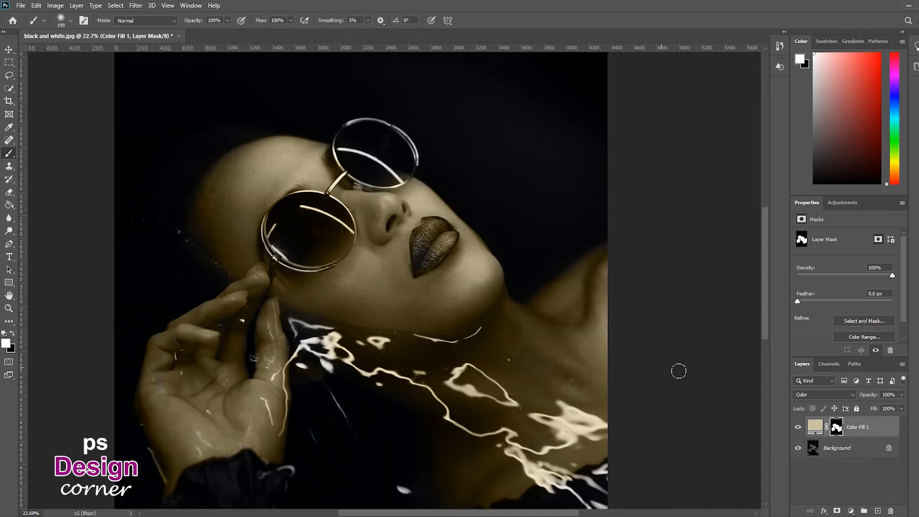
Add a Solid Color fill layer with hex 690000 and invert its mask to hide the fill.
key("x")
key("x")
left_click(851, 510)
left_click(816, 336)
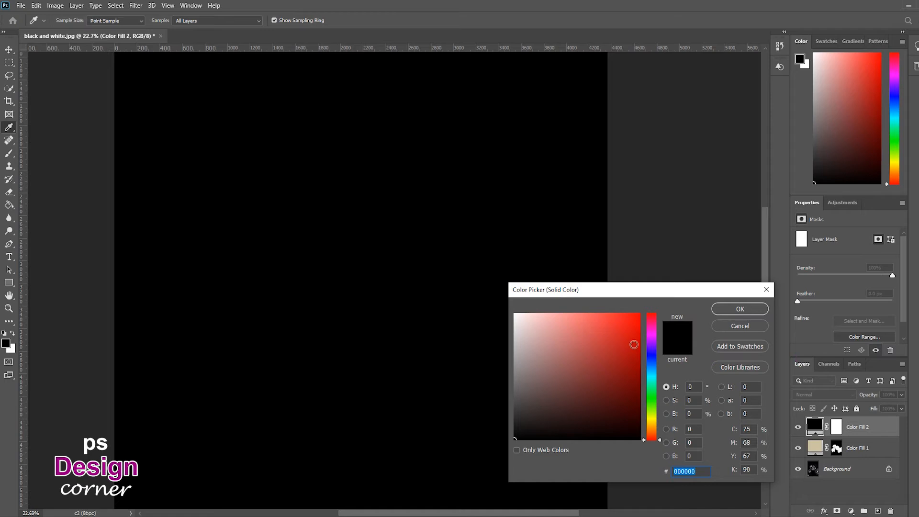
type("69")
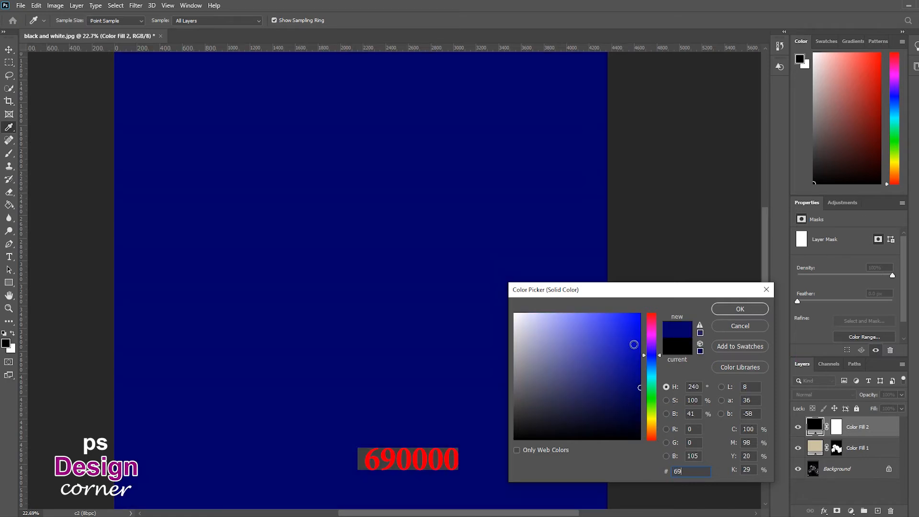
type("0000")
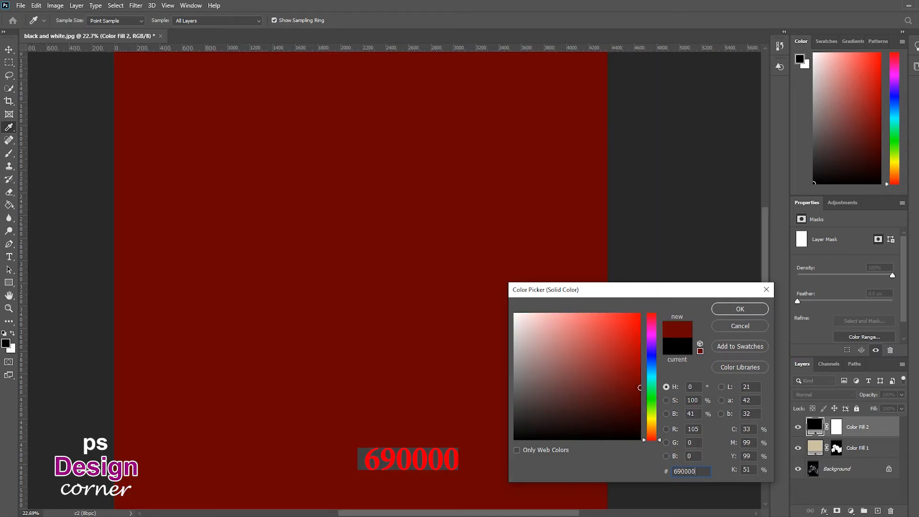
left_click(723, 312)
key("b")
key("x")
key("ctrl+i")
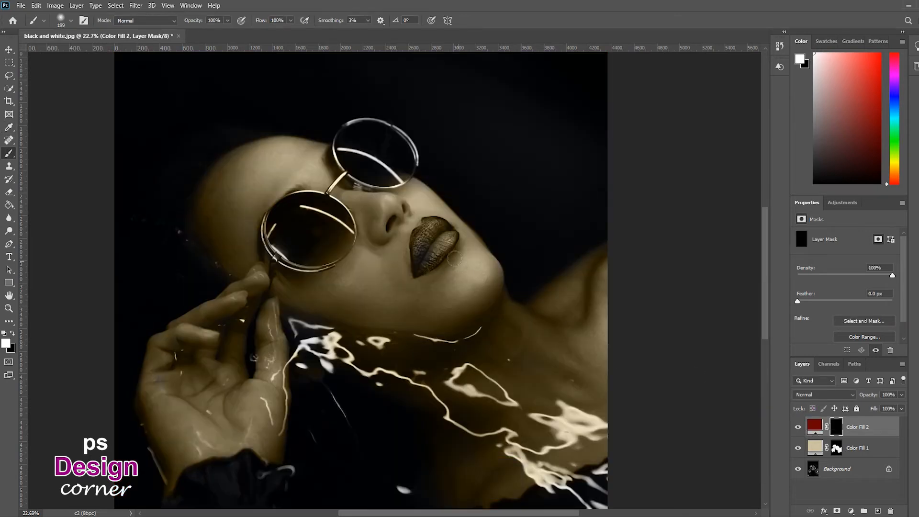
Paint the lips into the Color Fill 2 mask and set the layer's blend mode to Color.
scroll(443, 242, "up", 5)
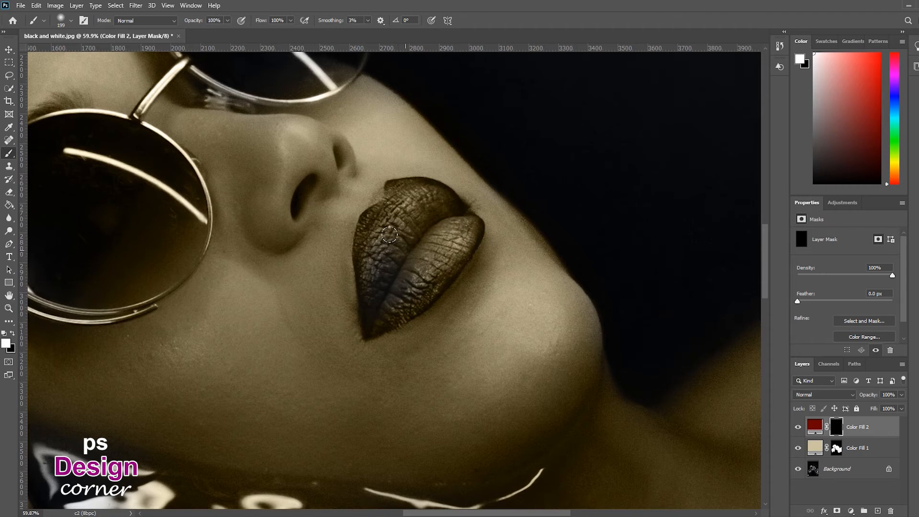
left_click_drag(367, 231, 363, 262)
left_click(848, 396)
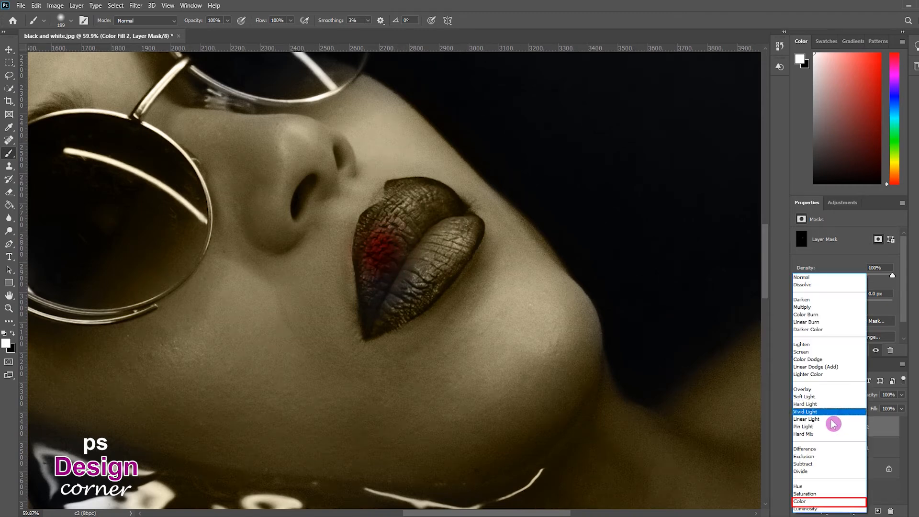
left_click(810, 501)
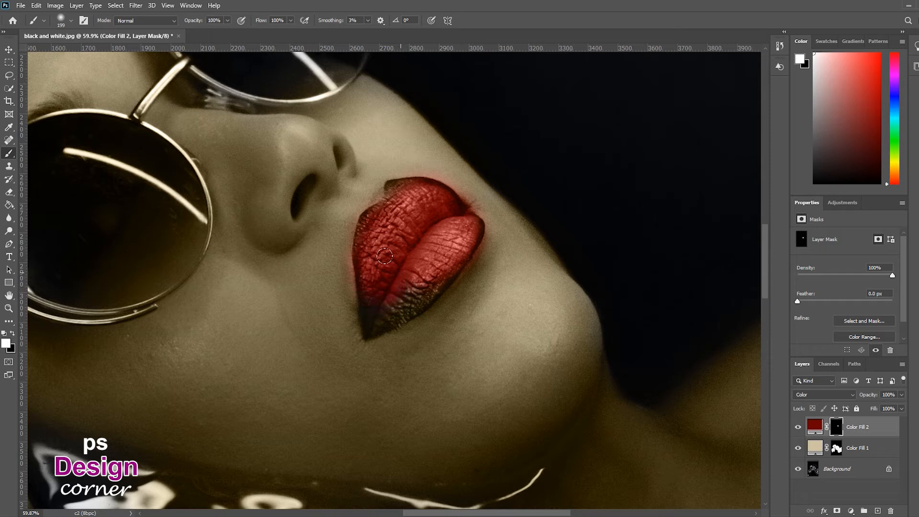
Paint the rest of the lips into the Color Fill 2 mask, undoing a stray stroke.
right_click(410, 257)
left_click(481, 282)
mouse_move(369, 293)
left_mouse_down()
mouse_move(371, 327)
mouse_move(406, 308)
mouse_move(370, 334)
mouse_move(427, 302)
mouse_move(439, 286)
mouse_move(387, 307)
mouse_move(429, 297)
left_mouse_up()
key("ctrl+z")
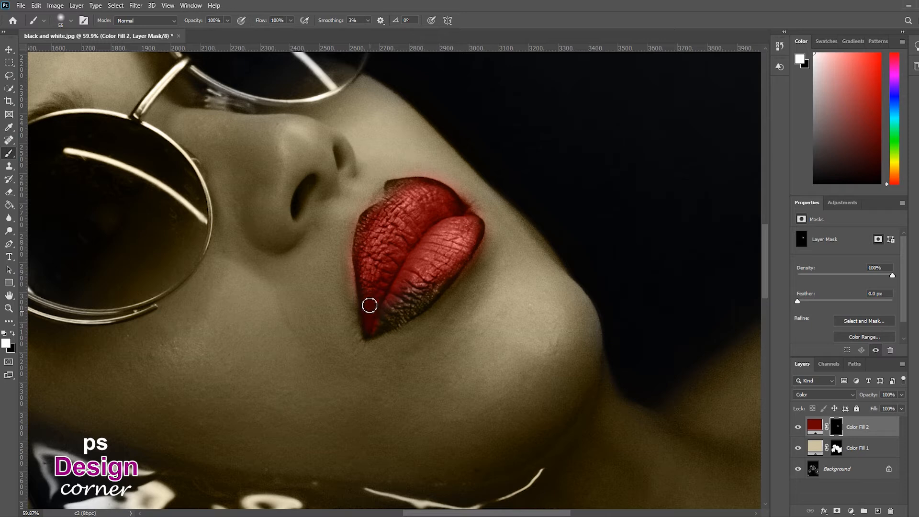
mouse_move(377, 324)
left_mouse_down()
mouse_move(445, 283)
mouse_move(412, 301)
mouse_move(431, 293)
mouse_move(418, 309)
mouse_move(458, 269)
mouse_move(478, 231)
mouse_move(465, 218)
mouse_move(438, 221)
left_mouse_up()
mouse_move(401, 192)
left_mouse_down()
mouse_move(392, 189)
mouse_move(441, 188)
mouse_move(454, 201)
mouse_move(393, 200)
mouse_move(369, 219)
mouse_move(364, 244)
mouse_move(369, 217)
mouse_move(365, 281)
mouse_move(363, 253)
mouse_move(374, 305)
mouse_move(427, 228)
mouse_move(456, 233)
left_mouse_up()
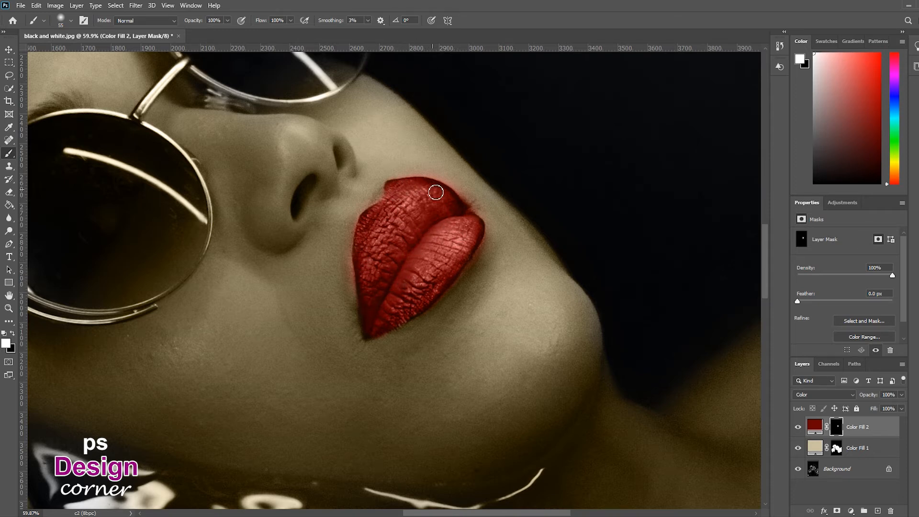
Lower the Color Fill 2 layer's opacity to 85%.
key("z")
left_click_drag(442, 246, 381, 267)
left_click_drag(901, 394, 893, 410)
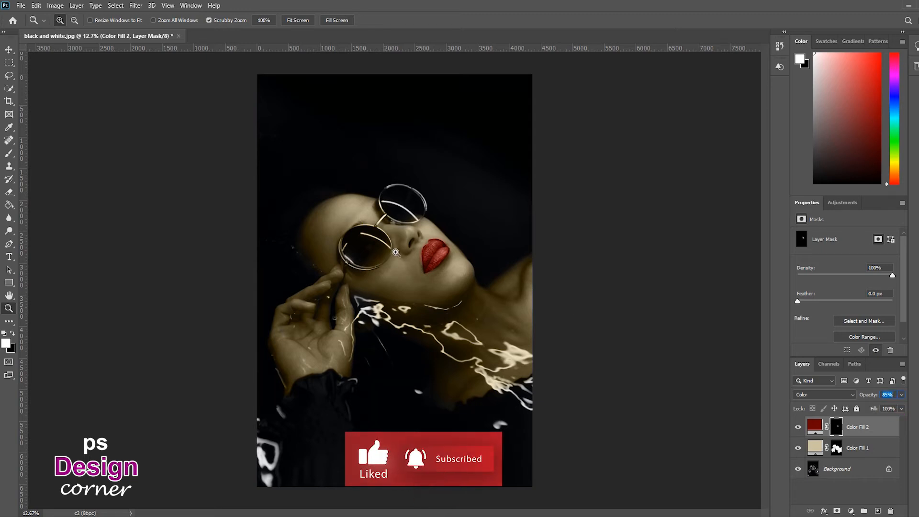
key("Return")
Add a Solid Color fill layer with hex 2ad4fe and invert its mask to hide the fill.
key("v")
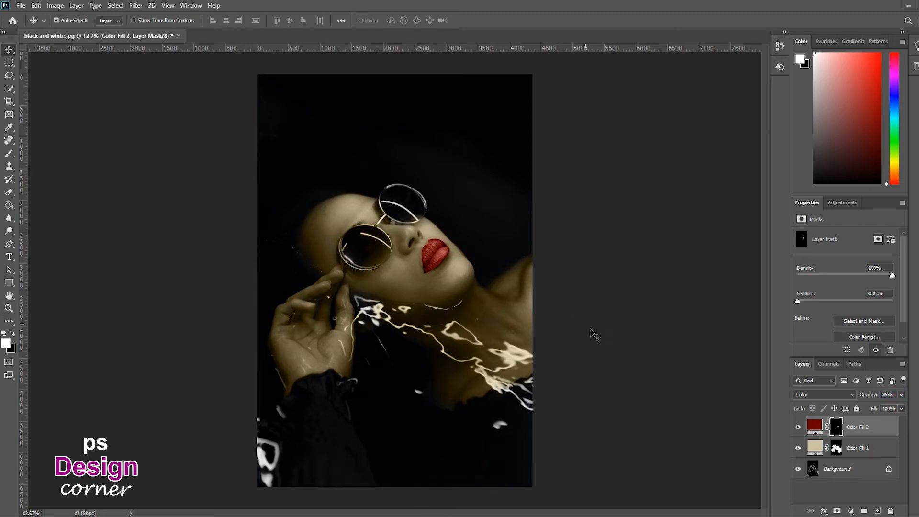
left_click(851, 511)
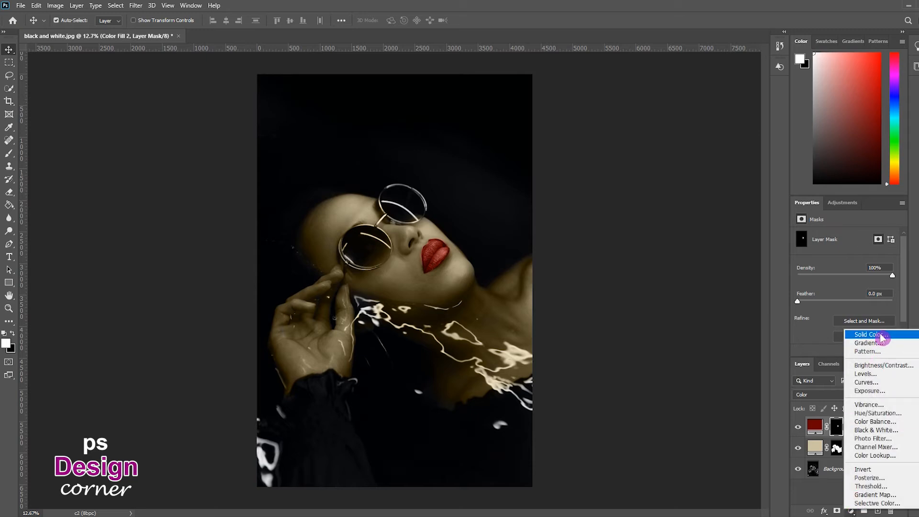
left_click(864, 335)
type("2")
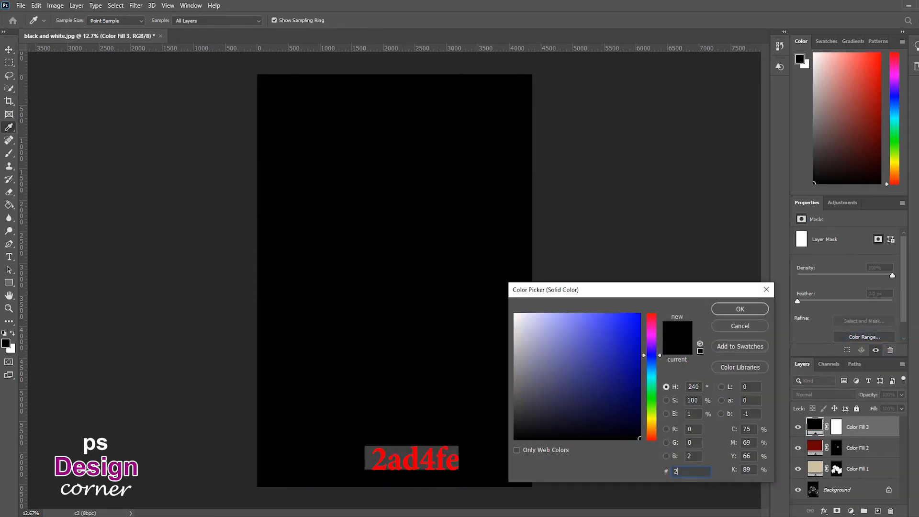
type("ad4fe")
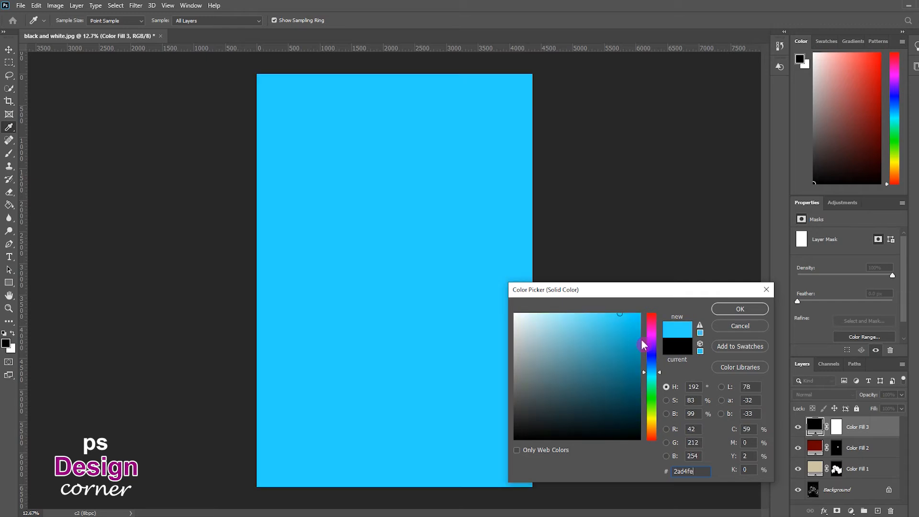
key("Return")
left_click(836, 427)
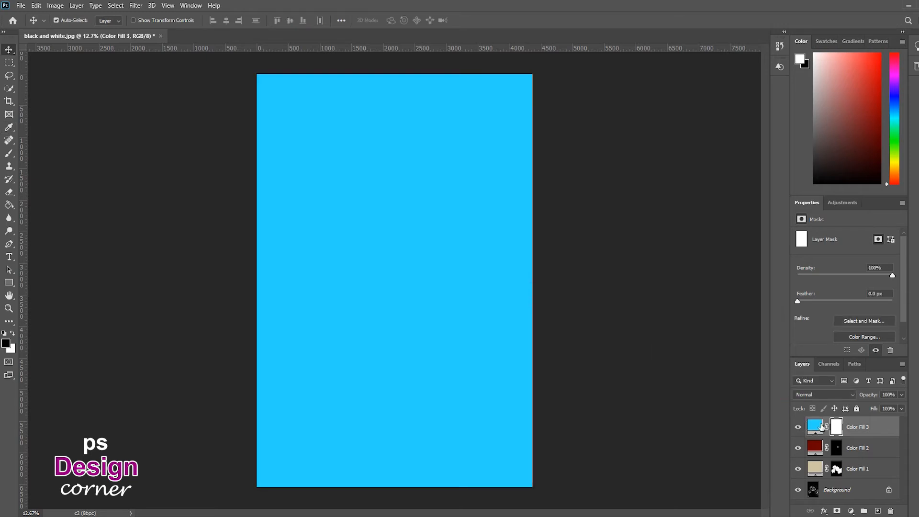
key("ctrl+i")
key("b")
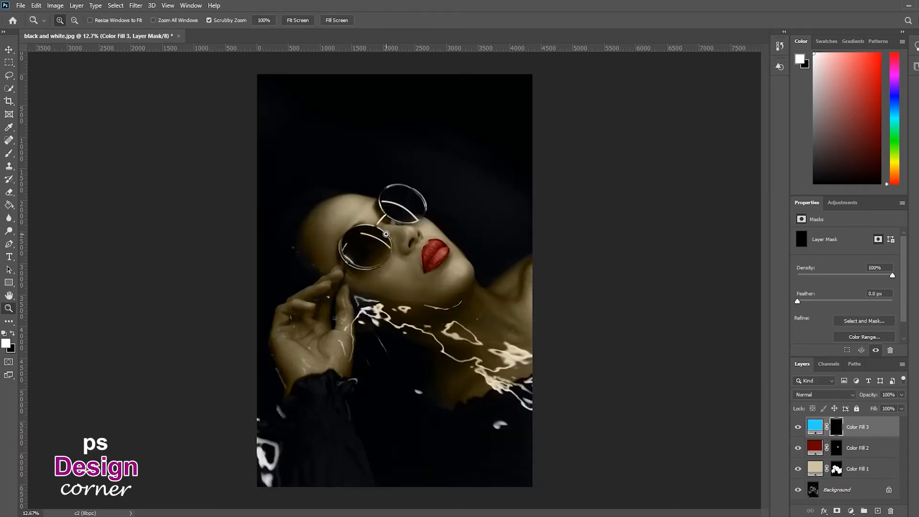
Set the brush opacity to 50% for painting the glasses.
scroll(391, 227, "up", 3)
right_click(392, 223)
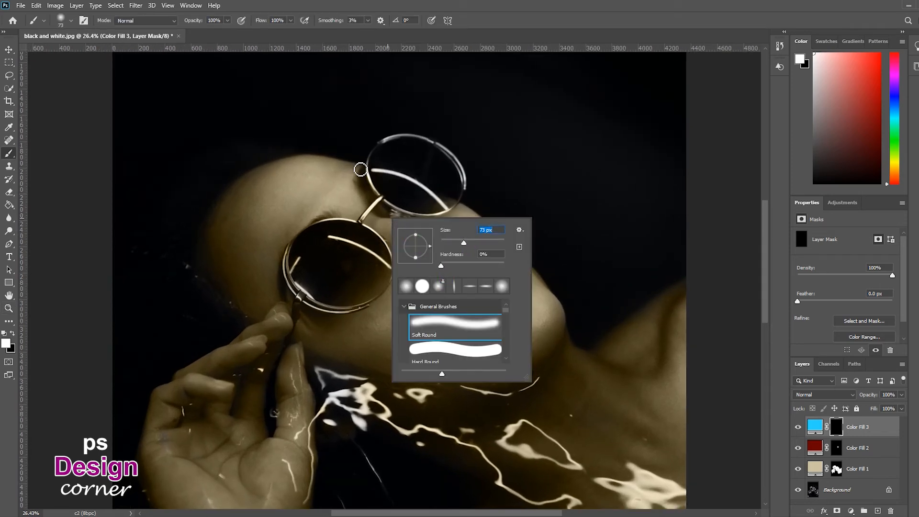
left_click(228, 21)
left_click(217, 20)
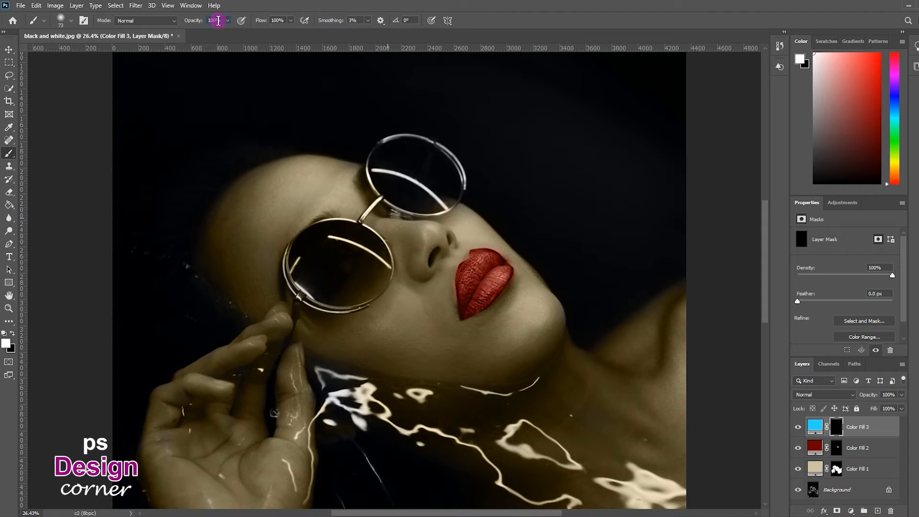
double_click(215, 20)
Set Color Fill 3's blend mode to Color and paint the upper glasses frame into its mask.
left_click_drag(381, 140, 389, 138)
left_click(839, 396)
left_click(810, 498)
mouse_move(397, 143)
left_mouse_down()
mouse_move(446, 151)
mouse_move(466, 190)
mouse_move(455, 159)
mouse_move(438, 203)
mouse_move(383, 177)
mouse_move(392, 174)
left_mouse_up()
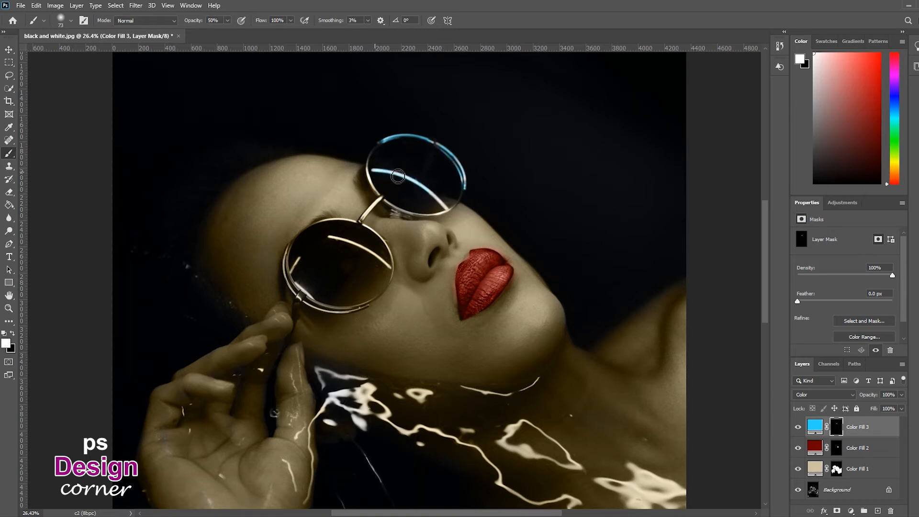
mouse_move(390, 199)
left_mouse_down()
mouse_move(373, 178)
mouse_move(378, 196)
mouse_move(374, 171)
left_mouse_up()
key("ctrl+z")
key("z")
mouse_move(386, 210)
left_mouse_down()
mouse_move(417, 194)
mouse_move(449, 214)
mouse_move(426, 219)
mouse_move(469, 231)
mouse_move(523, 218)
left_mouse_up()
key("b")
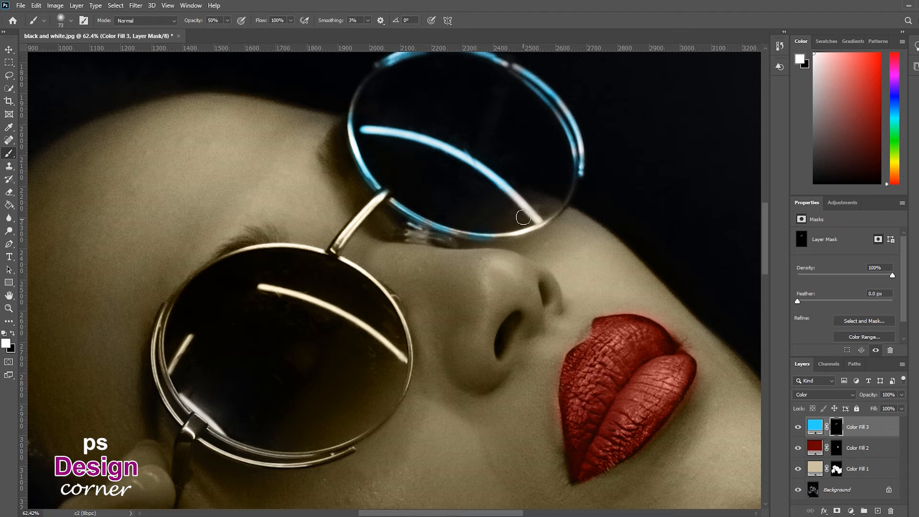
Paint the lower lens frame into the Color Fill 3 mask with a 32 px brush.
key("z")
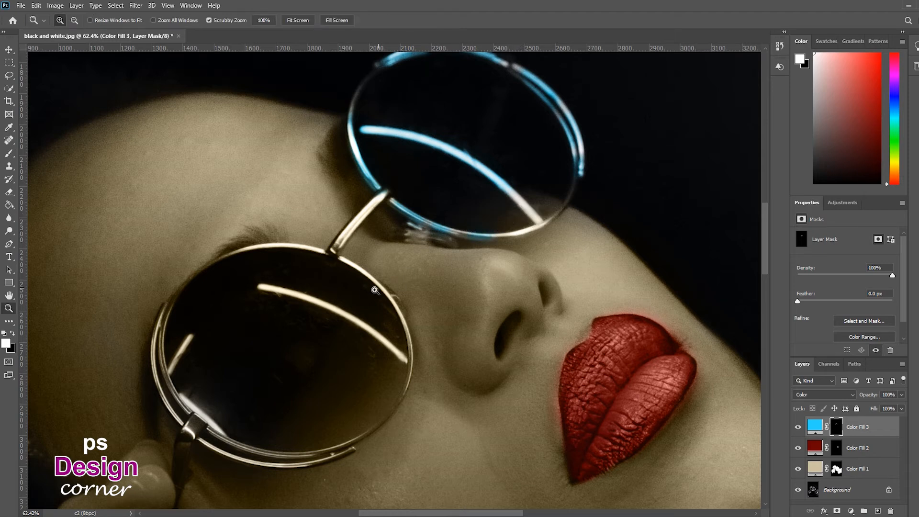
left_click_drag(371, 299, 463, 220)
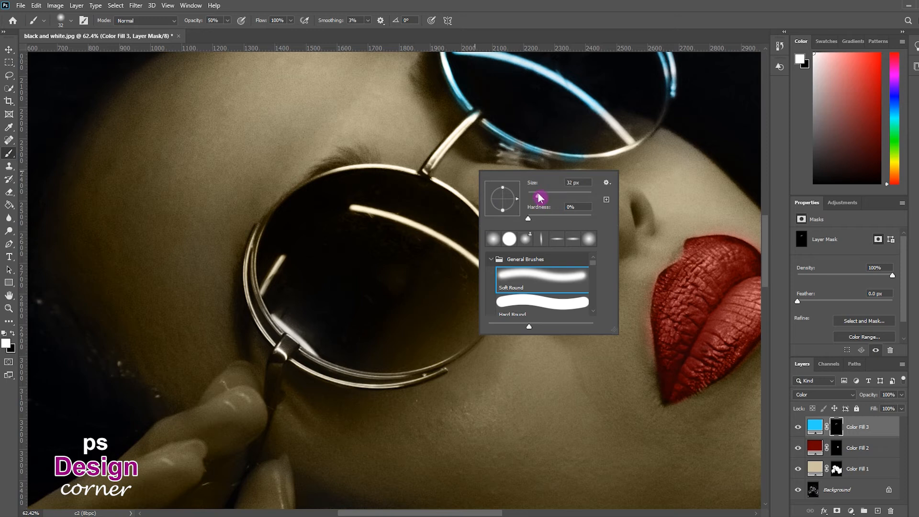
left_click(459, 137)
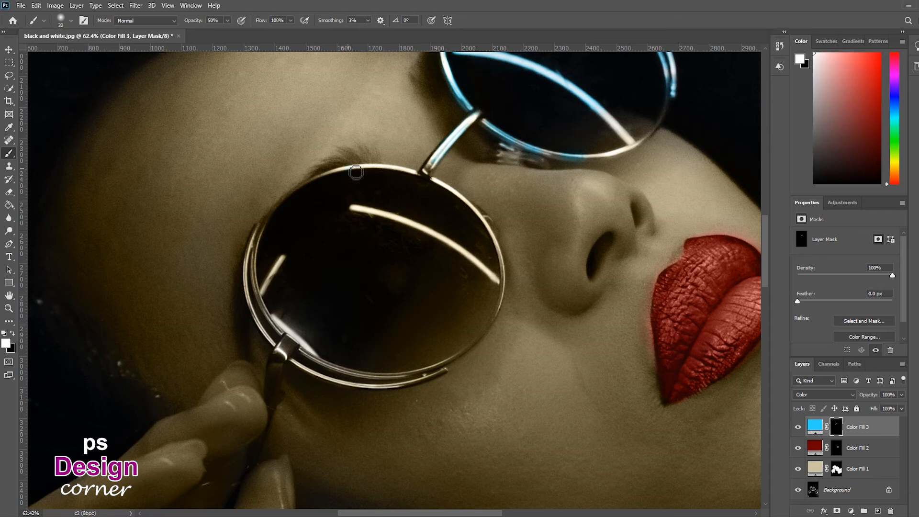
key("ctrl+z")
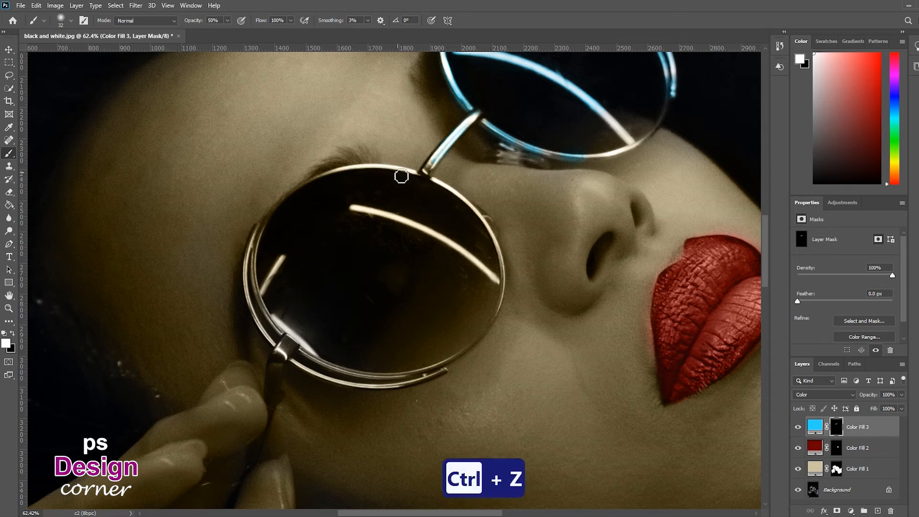
left_click_drag(401, 176, 344, 171)
mouse_move(361, 211)
left_mouse_down()
mouse_move(445, 238)
mouse_move(382, 216)
mouse_move(467, 255)
mouse_move(484, 274)
left_mouse_up()
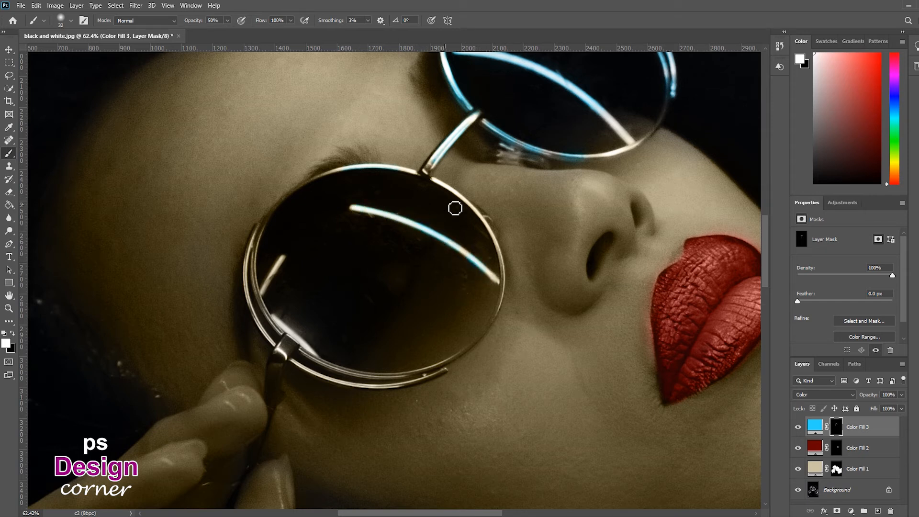
Continue painting the lower frame's edges on the mask, undoing stray strokes.
key("ctrl+z")
mouse_move(496, 254)
left_mouse_down()
mouse_move(492, 233)
mouse_move(505, 254)
left_mouse_up()
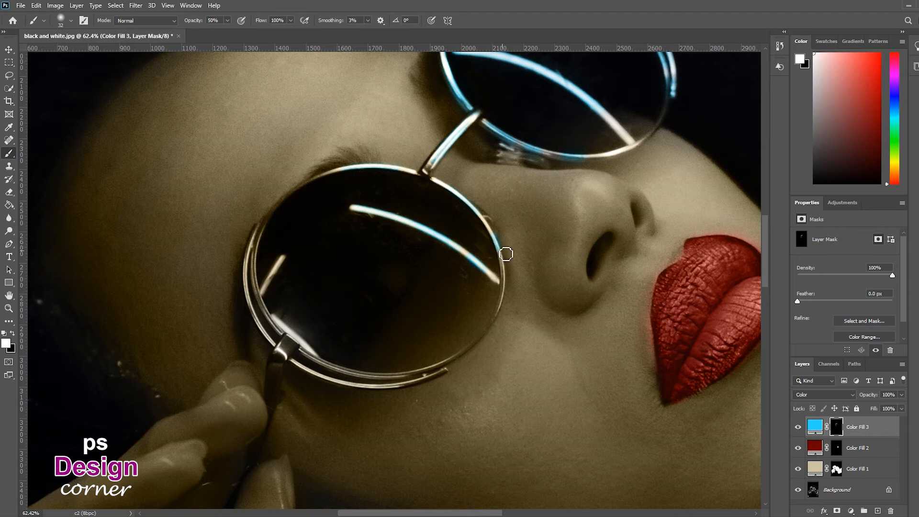
key("ctrl+z")
mouse_move(283, 360)
left_mouse_down()
mouse_move(277, 375)
mouse_move(281, 329)
mouse_move(302, 340)
mouse_move(291, 341)
left_mouse_up()
left_click_drag(282, 265, 268, 293)
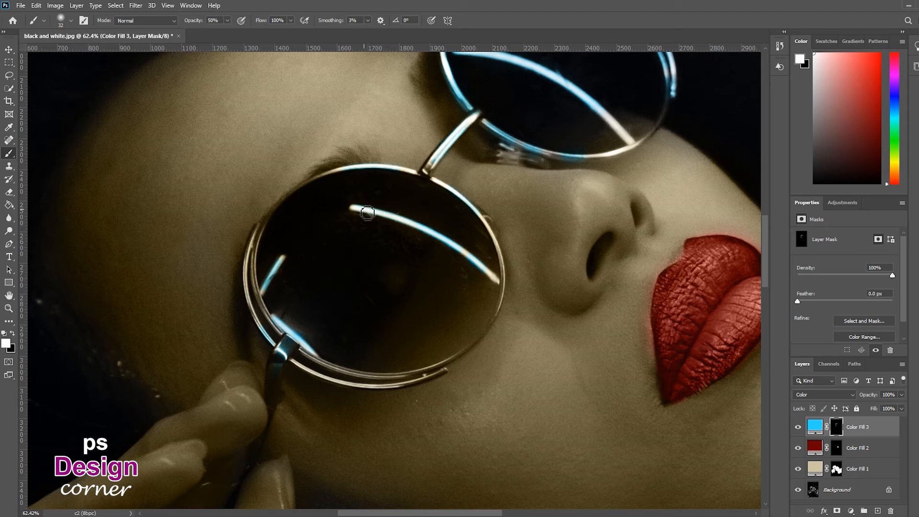
mouse_move(255, 245)
left_mouse_down()
mouse_move(262, 323)
mouse_move(256, 295)
mouse_move(269, 313)
left_mouse_up()
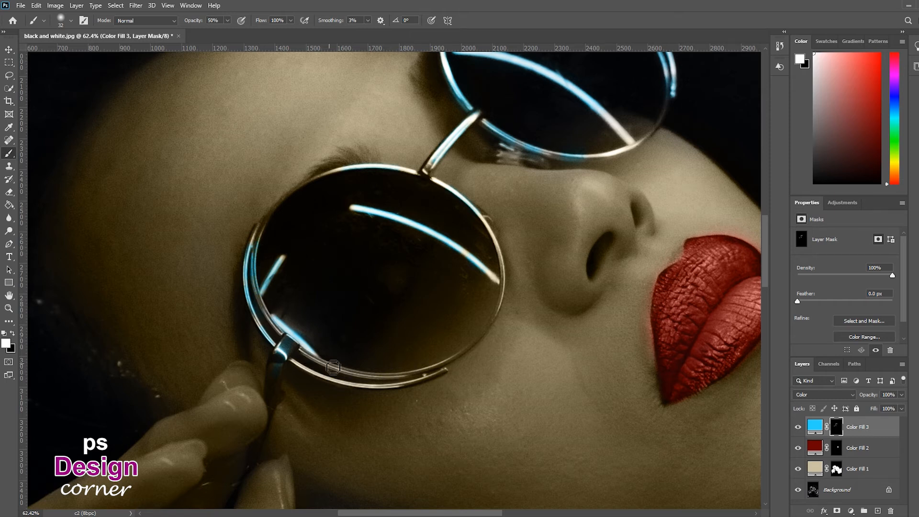
Paint the remaining rim of the lower frame into the mask, undoing the last stroke.
right_click(334, 366)
mouse_move(302, 370)
left_mouse_down()
mouse_move(390, 392)
mouse_move(407, 391)
mouse_move(323, 365)
mouse_move(414, 379)
left_mouse_up()
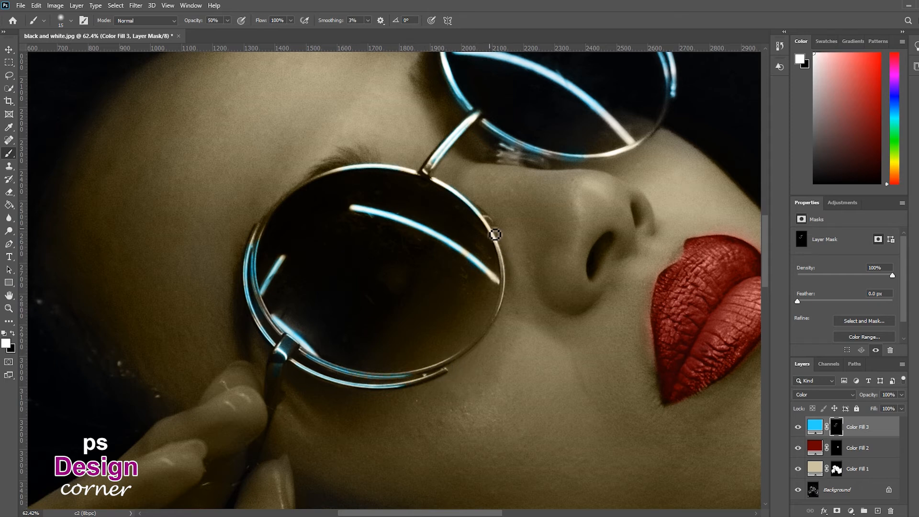
left_click_drag(491, 230, 509, 296)
left_click_drag(494, 237, 504, 260)
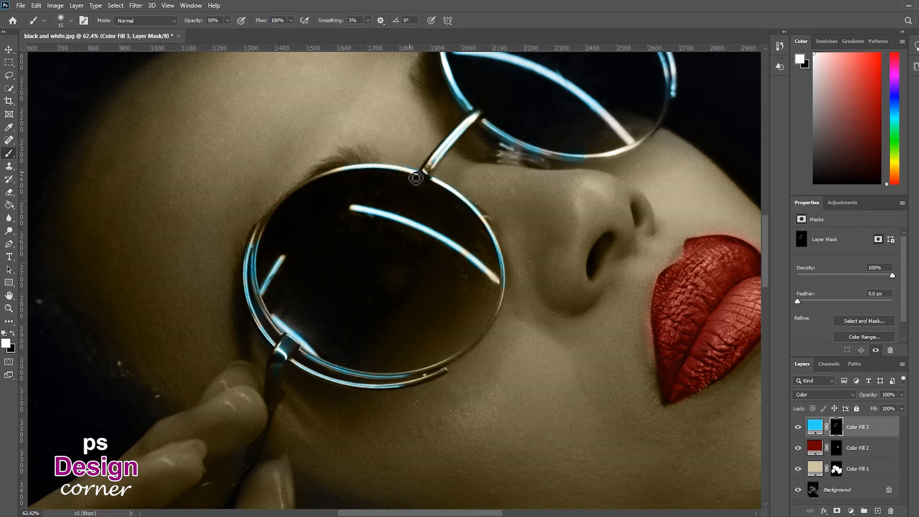
key("ctrl+z")
Undo the last stroke on the glasses mask and zoom out to the whole image.
key("z")
mouse_move(508, 188)
left_mouse_down()
mouse_move(470, 193)
mouse_move(496, 189)
left_mouse_up()
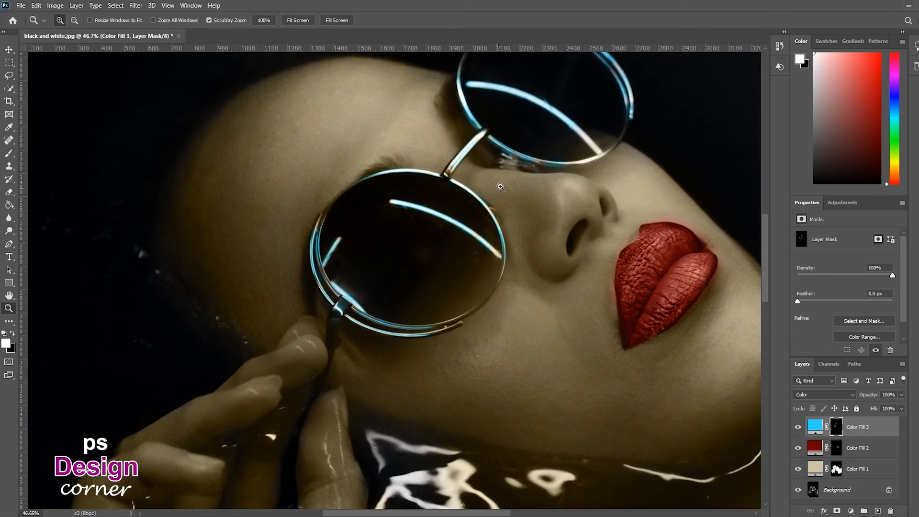
key("b")
key("ctrl+z")
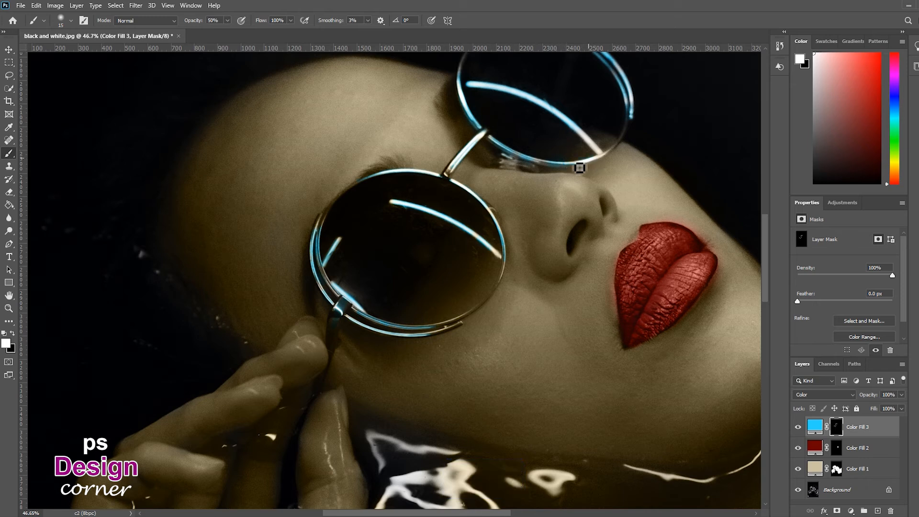
key("z")
mouse_move(592, 173)
left_mouse_down()
mouse_move(554, 222)
mouse_move(456, 283)
left_mouse_up()
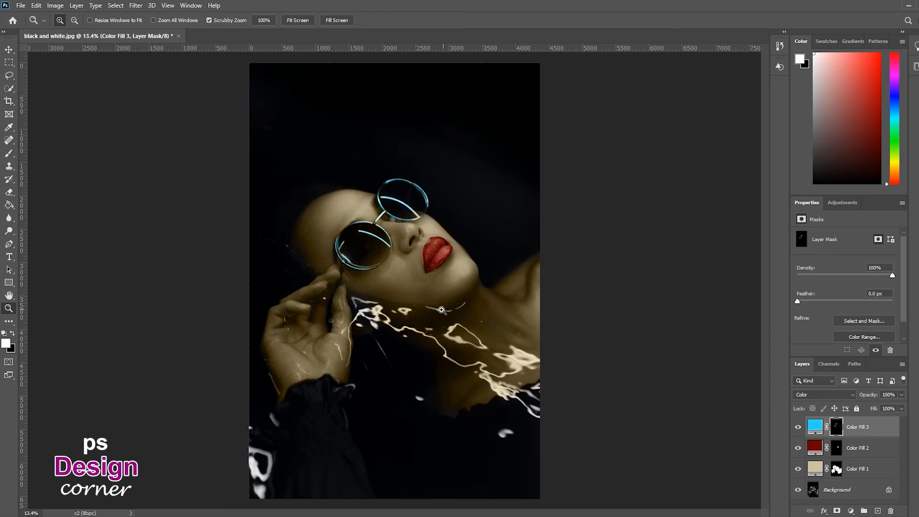
left_click_drag(438, 339, 449, 338)
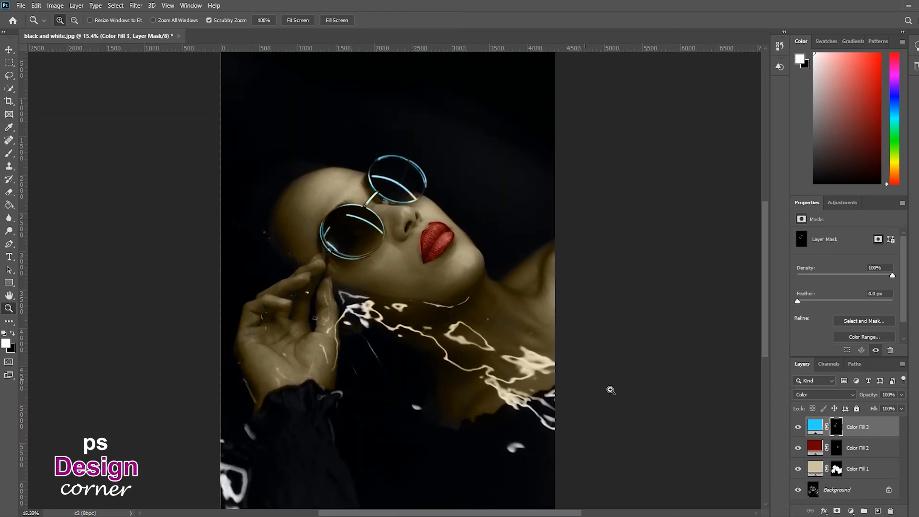
Add a Solid Color fill layer with hex a4e9ff and invert its mask to hide the fill.
left_click(850, 511)
left_click(864, 334)
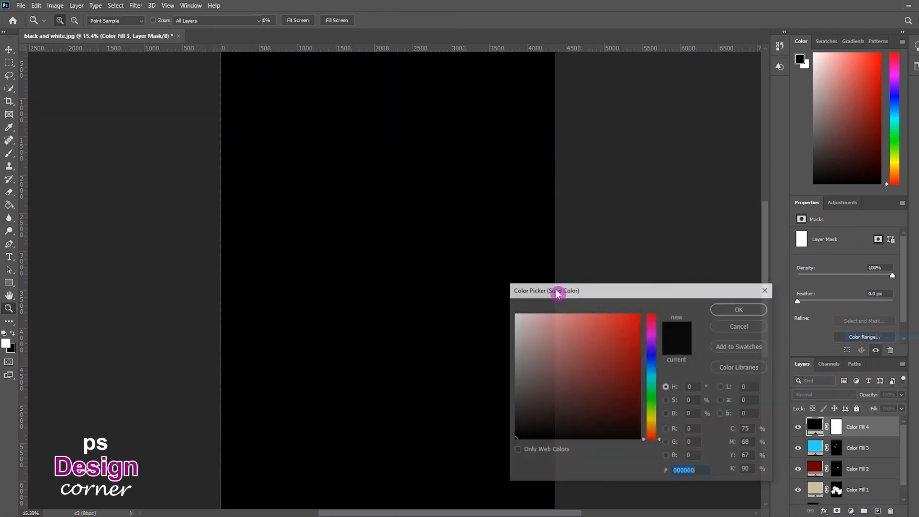
type("a")
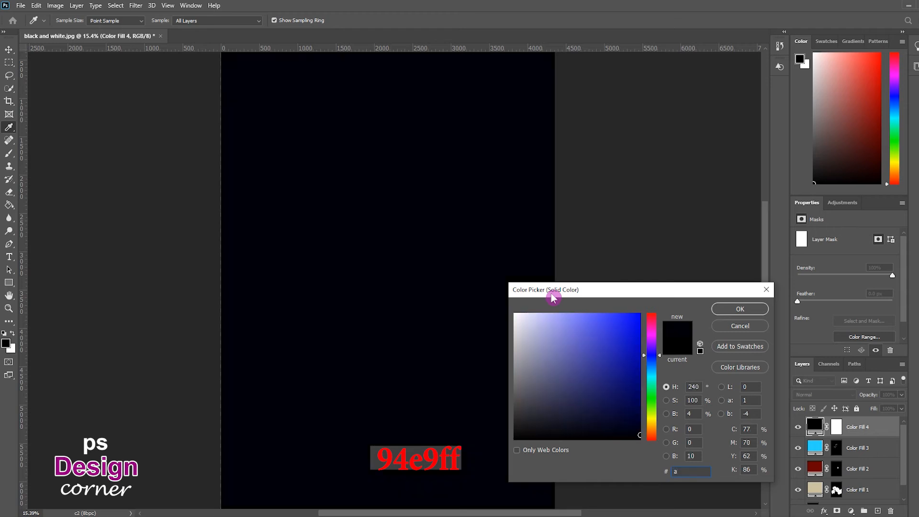
type("4e9ff")
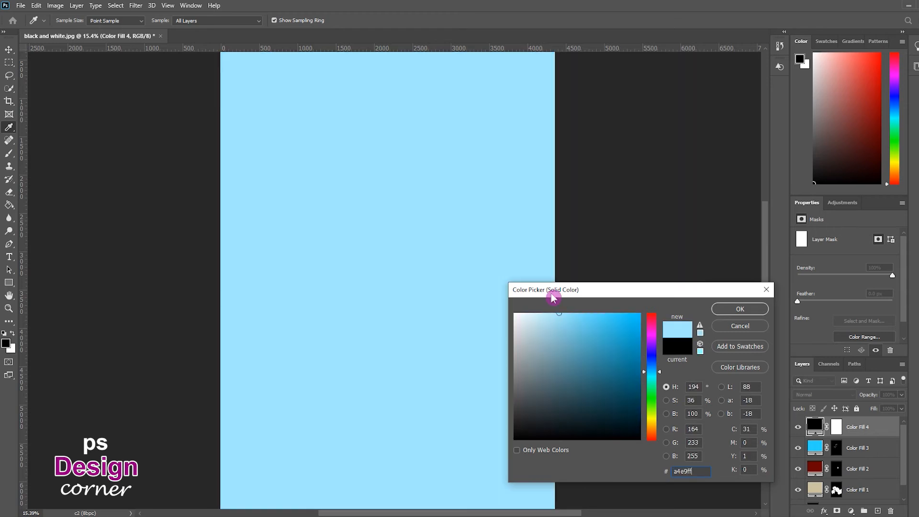
key("Return")
left_click(837, 426)
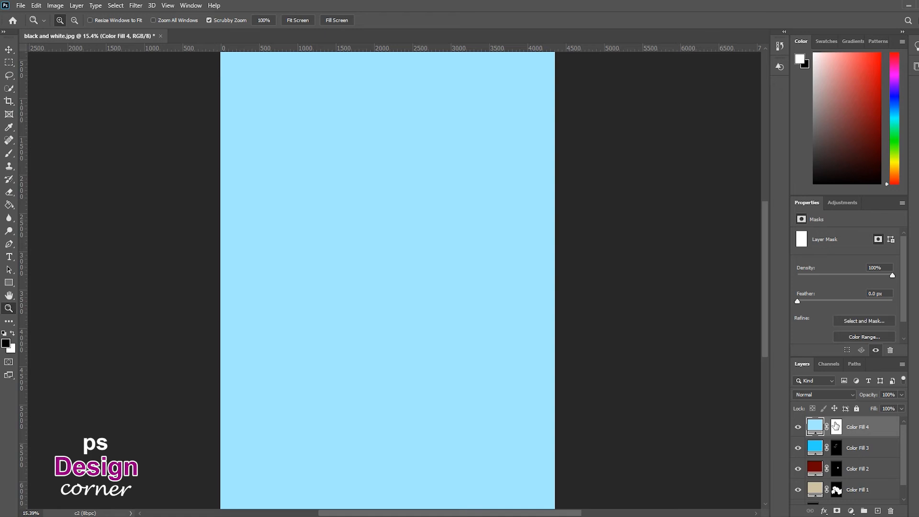
key("ctrl+i")
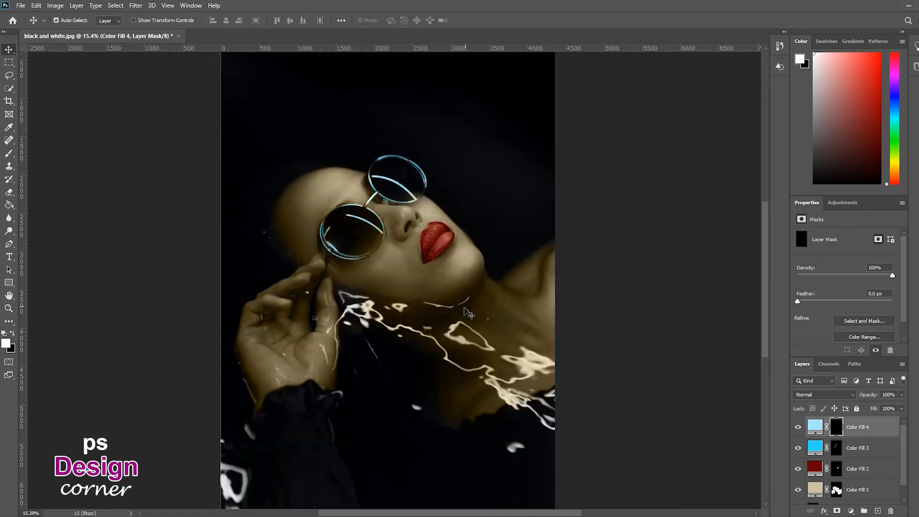
Pick a soft round brush of about 171 px and set the Color Fill 4 layer's blend mode to Color.
key("b")
right_click(429, 365)
left_click_drag(493, 380, 518, 379)
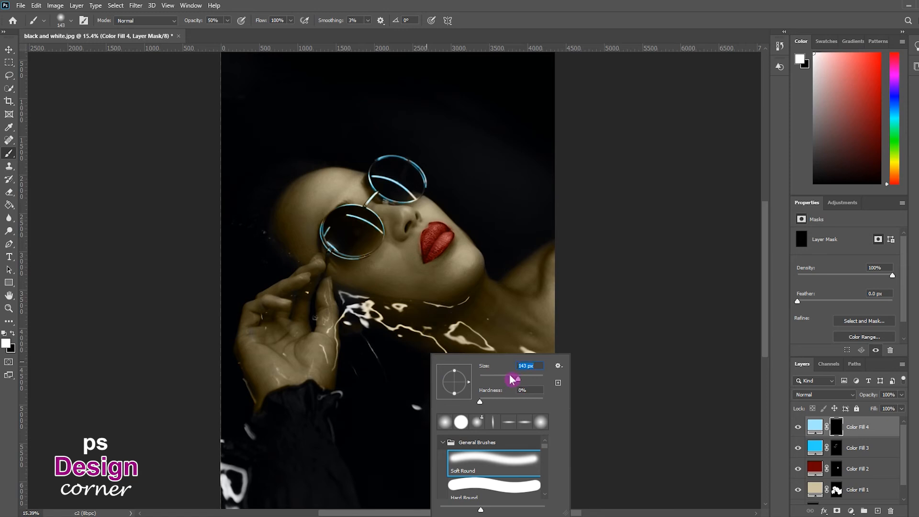
left_click(418, 409)
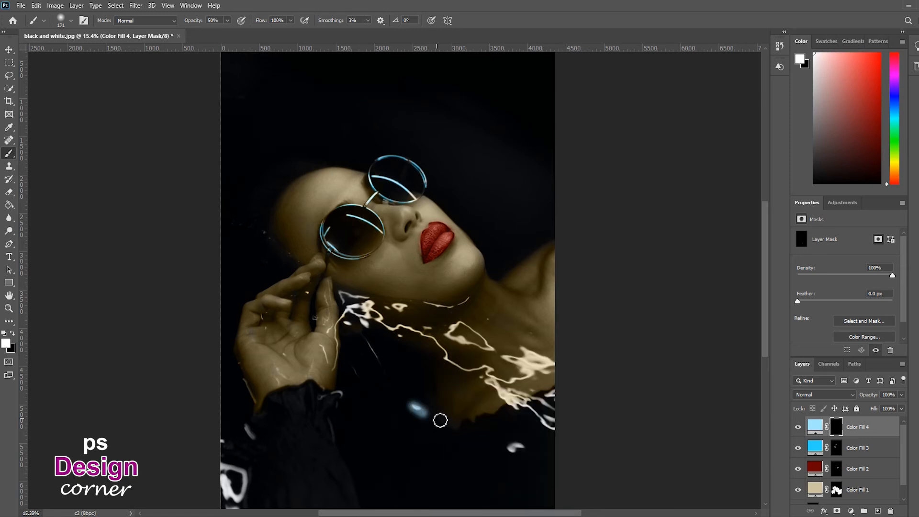
left_click(837, 395)
left_click(810, 498)
Paint the light-blue color into the mask over the reflections on the clothing and hair, undoing the last stroke.
mouse_move(501, 456)
left_mouse_down()
mouse_move(543, 453)
mouse_move(545, 415)
mouse_move(561, 439)
mouse_move(544, 412)
mouse_move(562, 401)
mouse_move(524, 411)
mouse_move(513, 401)
mouse_move(528, 418)
left_mouse_up()
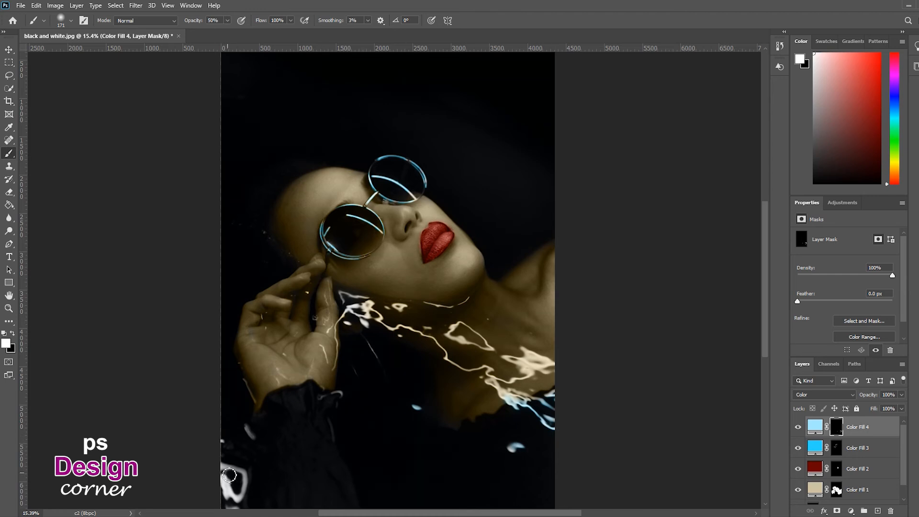
mouse_move(226, 484)
left_mouse_down()
mouse_move(238, 501)
mouse_move(243, 488)
mouse_move(225, 474)
left_mouse_up()
left_click_drag(254, 434, 249, 429)
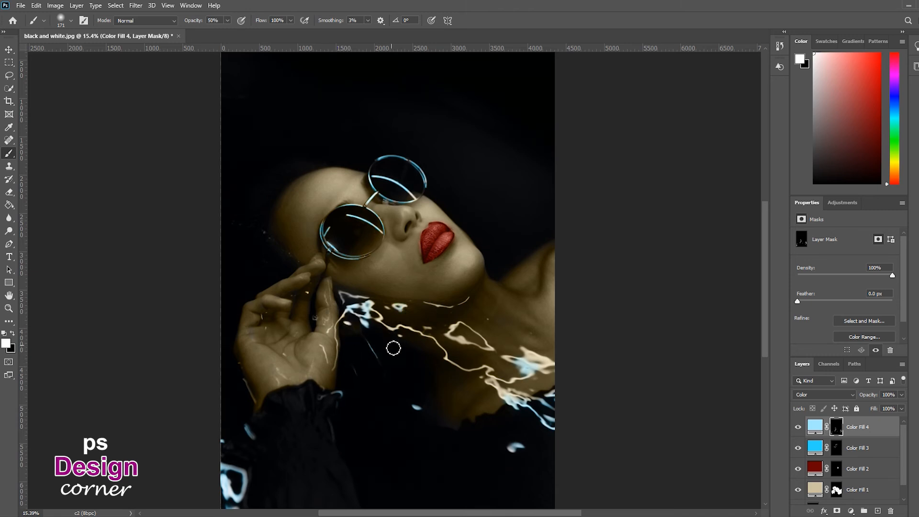
left_click(463, 342)
key("ctrl+z")
Stamp all visible layers into a new merged layer on top of the stack.
key("v")
scroll(461, 360, "down", 2)
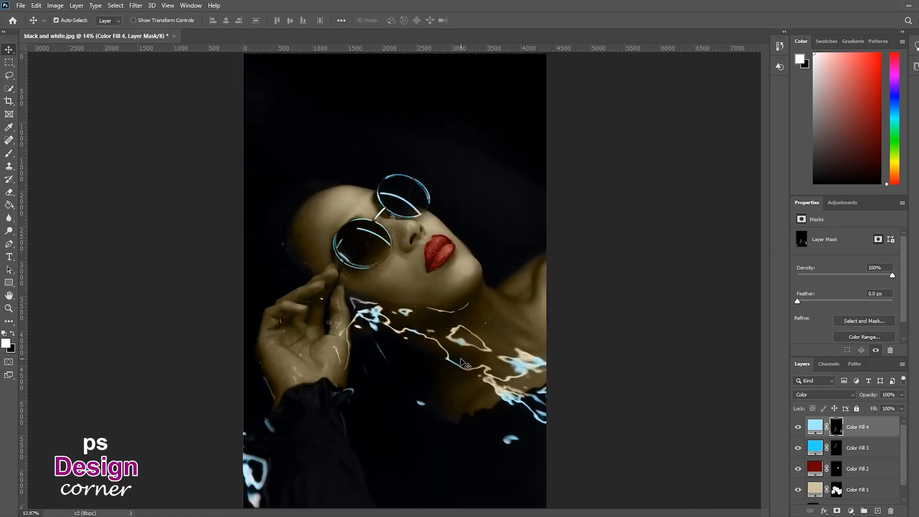
key("z")
scroll(393, 352, "down", 2)
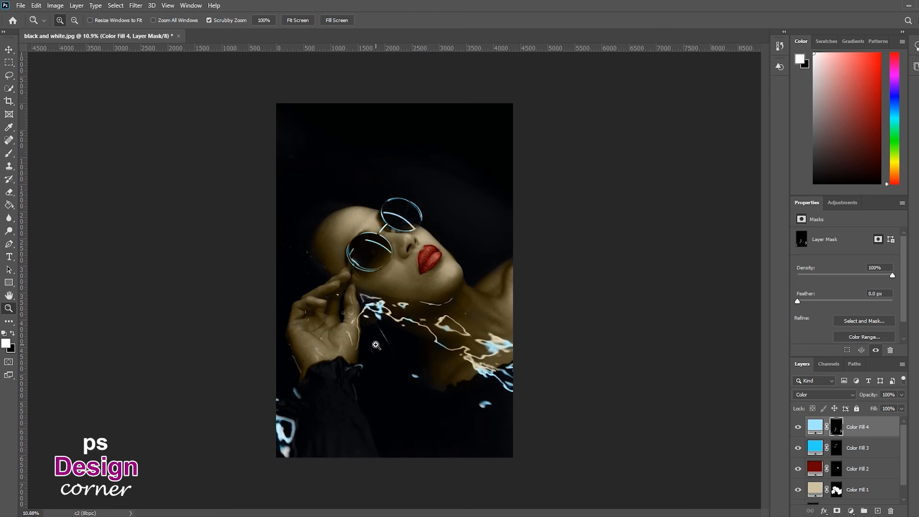
key("v")
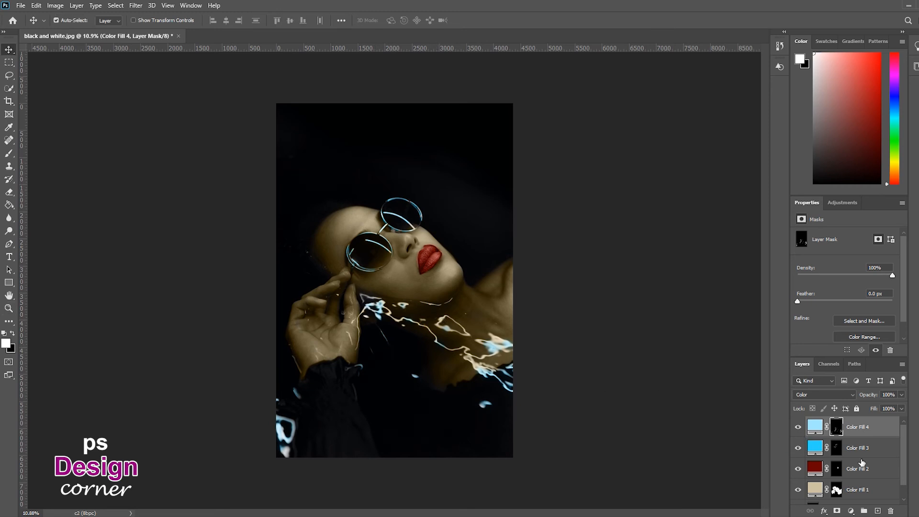
key("ctrl+alt+shift+e")
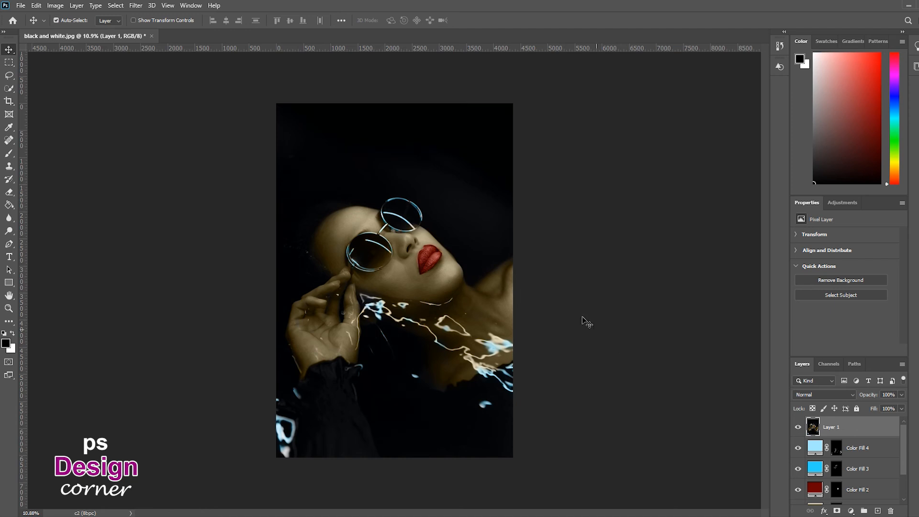
Open the Camera Raw Filter on the stamped layer and set Temperature -15, Exposure -0.15 and Contrast +35.
left_click(135, 6)
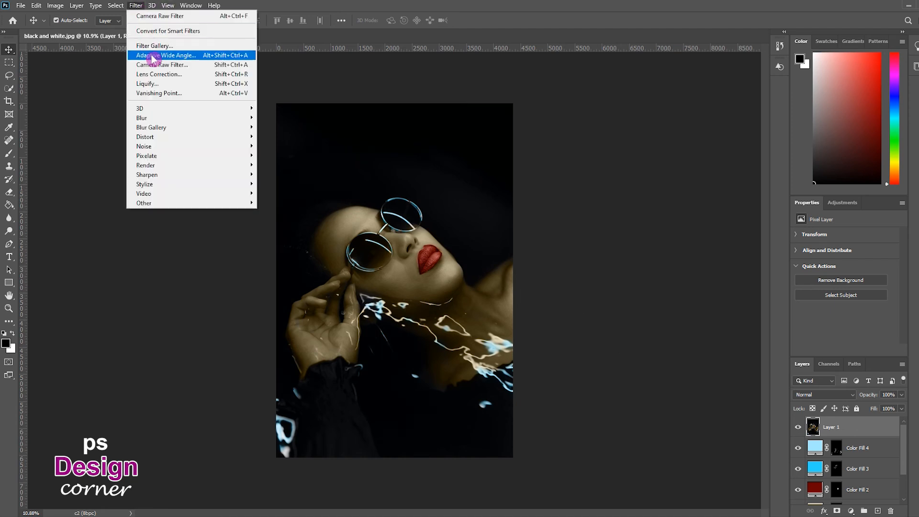
left_click(172, 65)
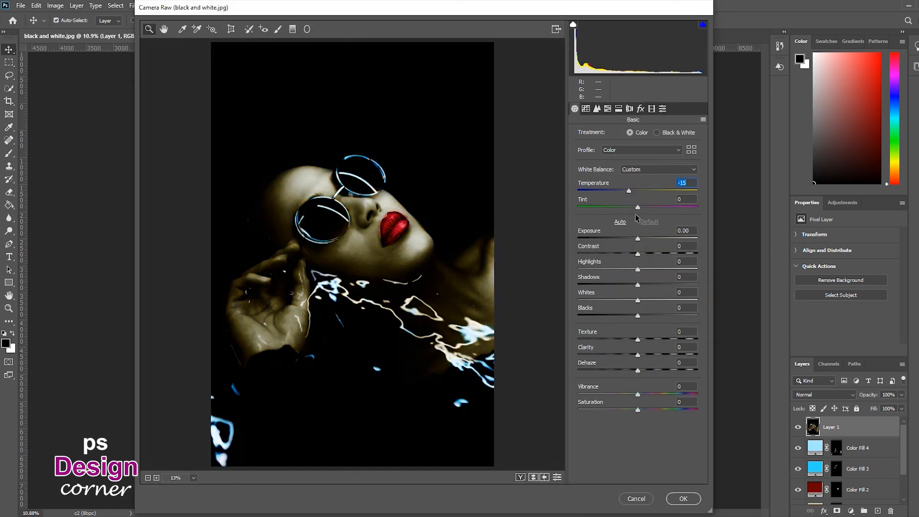
left_click_drag(637, 239, 636, 240)
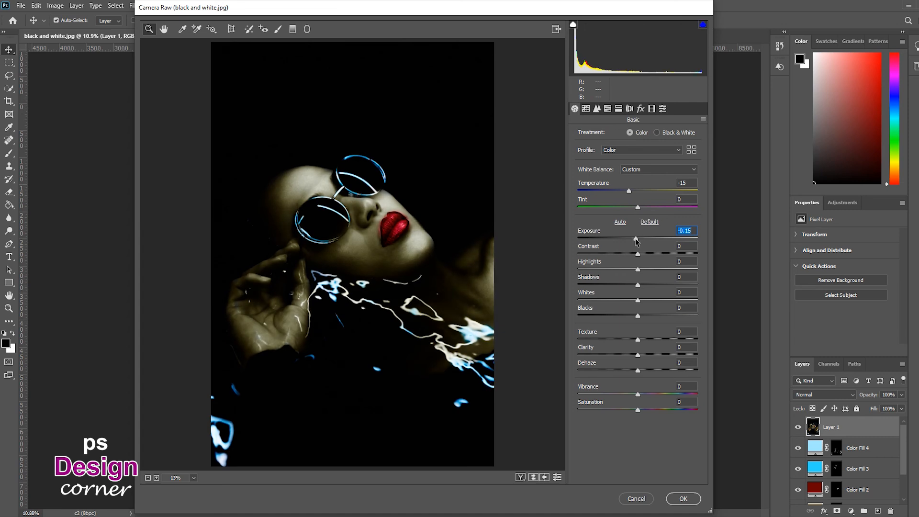
left_click_drag(638, 253, 657, 252)
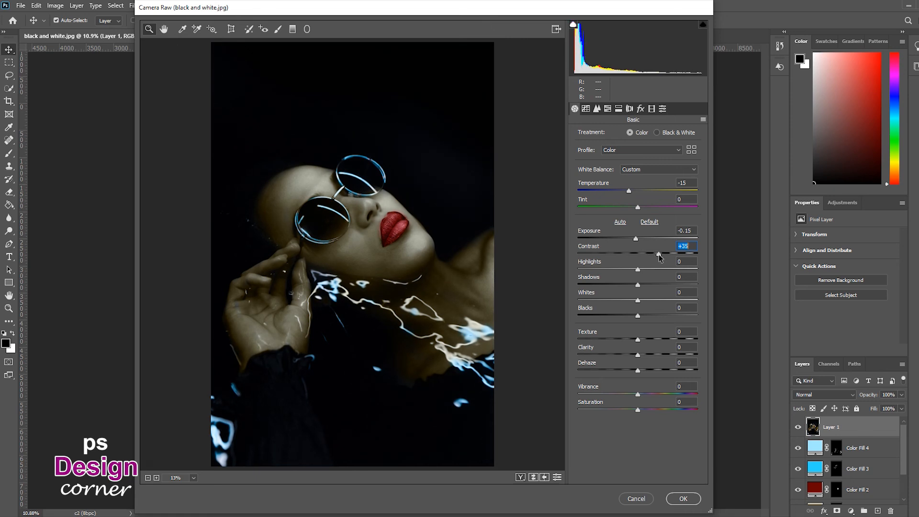
Set Highlights +10, Shadows -20, Whites +10 and Blacks -20, and lower Clarity slightly.
left_click_drag(638, 270, 625, 320)
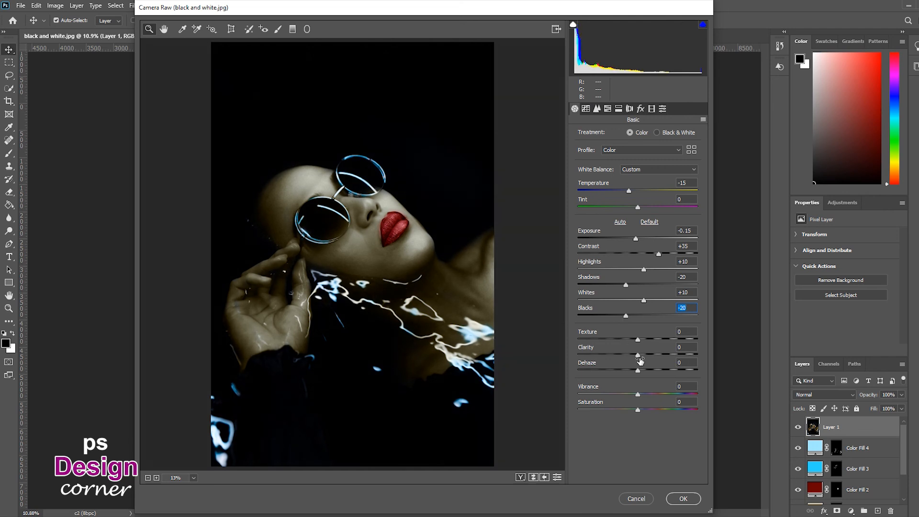
left_click_drag(638, 355, 632, 355)
Set the parametric Tone Curve Highlights to +6, lower the darker curve regions, and set the HSL Blues hue to -14.
left_click(585, 109)
left_click_drag(638, 297, 641, 298)
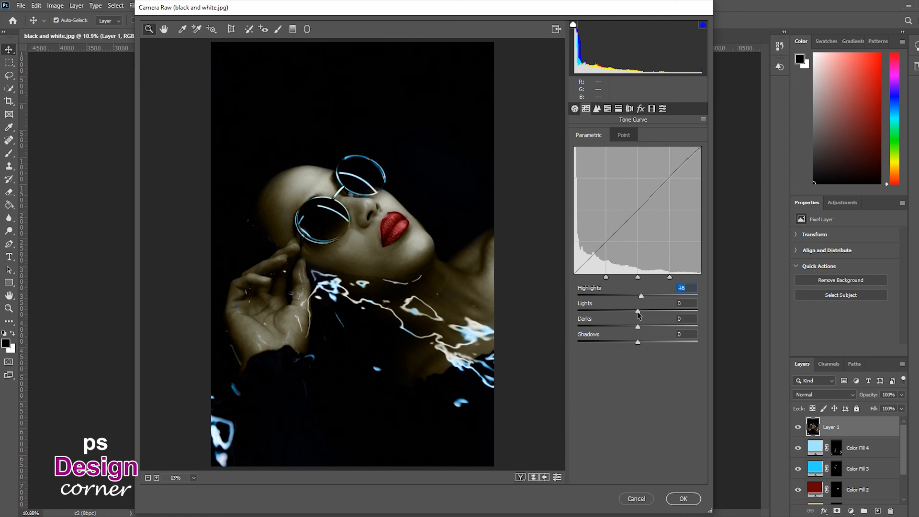
left_click_drag(637, 312, 634, 343)
left_click(607, 109)
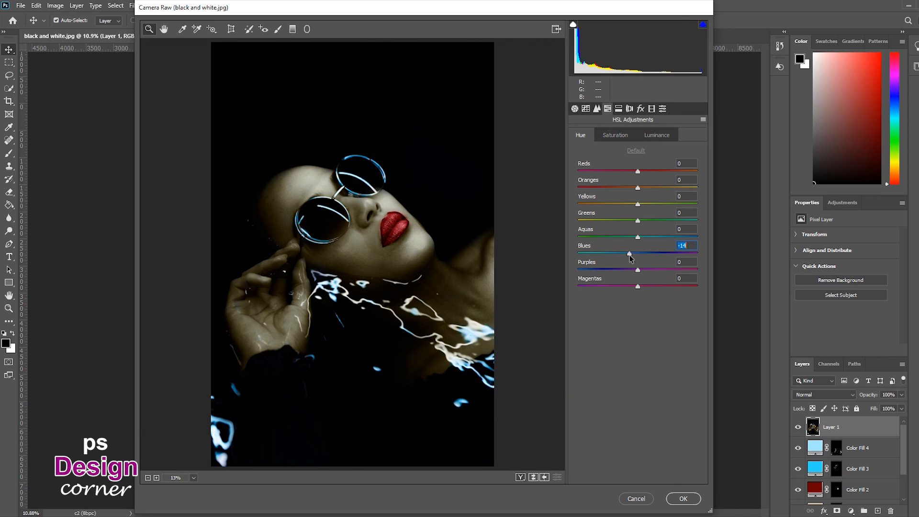
In Split Toning, set highlights hue 33 with saturation 25 and shadows hue 15 with saturation 15.
left_click(618, 108)
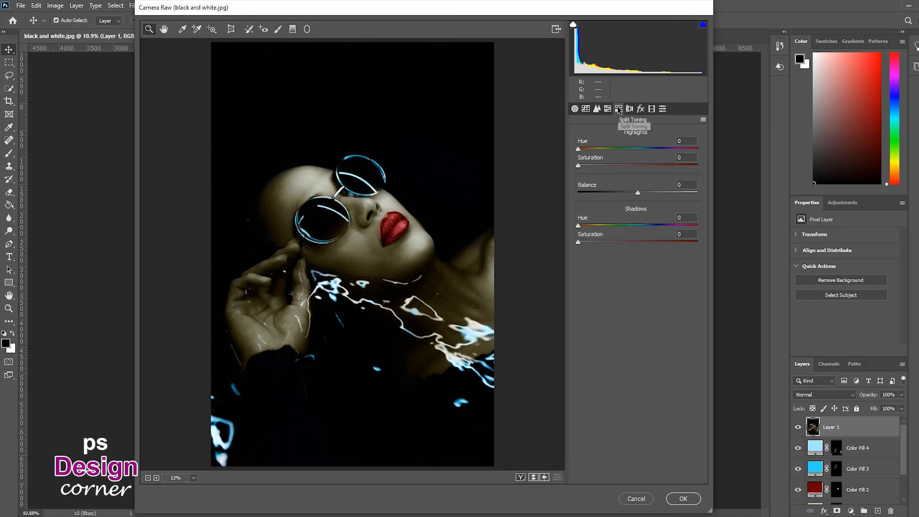
left_click_drag(579, 151, 589, 151)
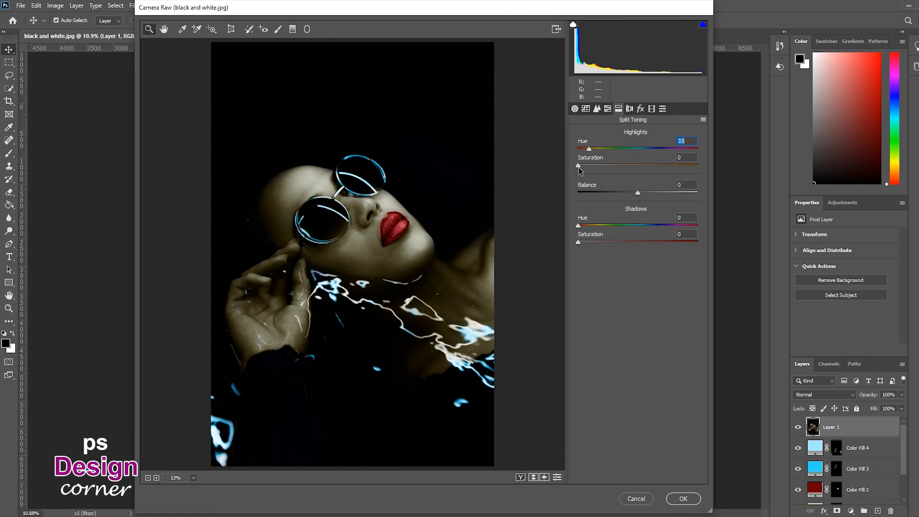
left_click_drag(579, 166, 597, 167)
left_click_drag(579, 225, 596, 243)
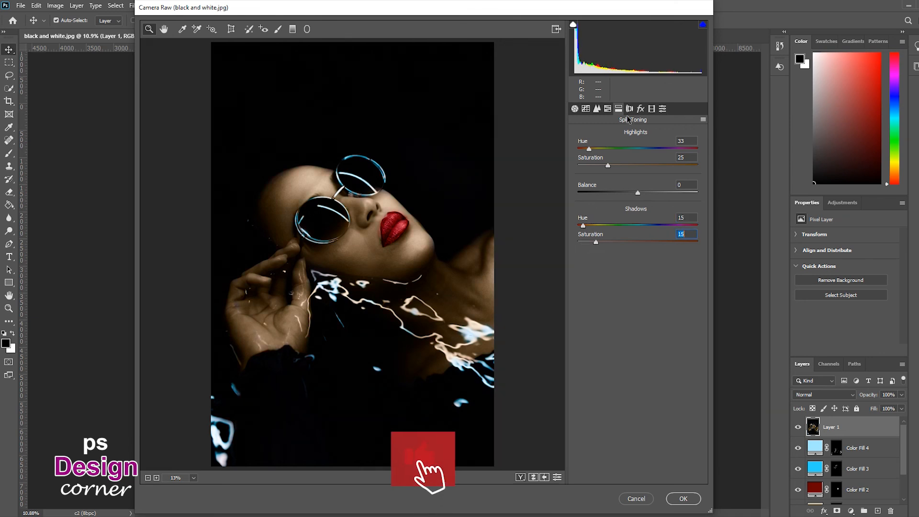
Set the Calibration shadows tint to -30.
left_click(652, 109)
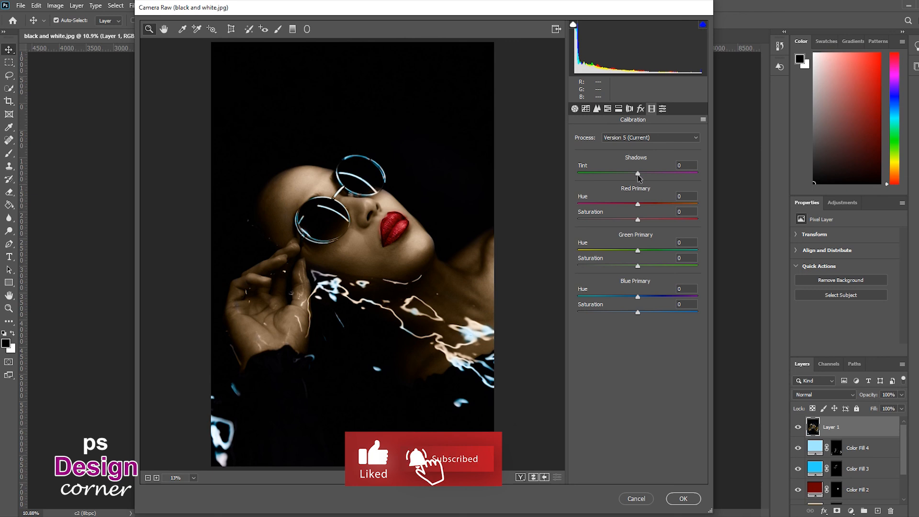
left_click_drag(637, 177, 625, 179)
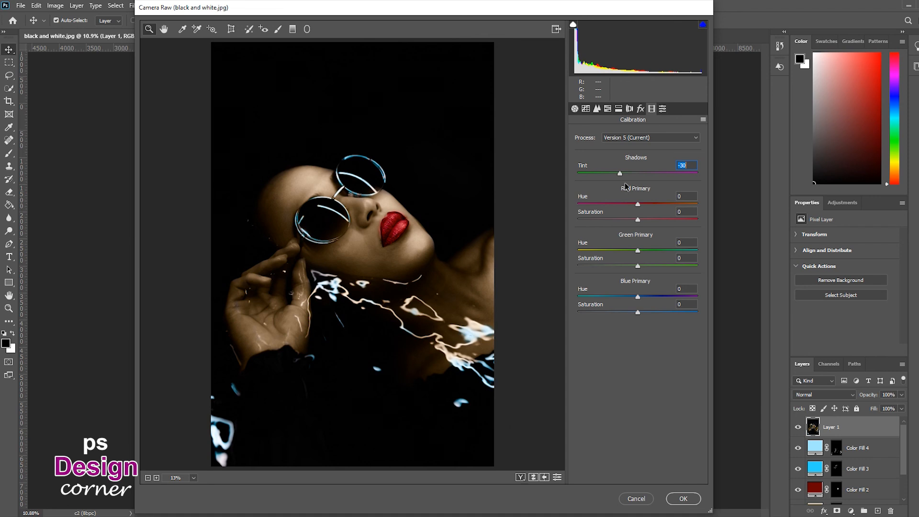
Review each Camera Raw panel and apply the filter to the stamped layer.
left_click(661, 110)
left_click(640, 109)
left_click(619, 109)
left_click(607, 109)
left_click(596, 108)
left_click(586, 109)
left_click(574, 109)
left_click(652, 109)
left_click(640, 109)
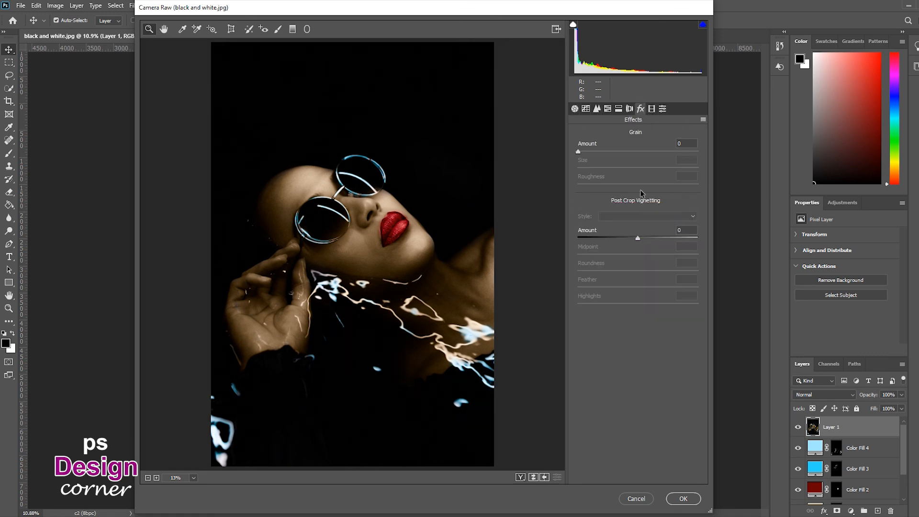
left_click(683, 498)
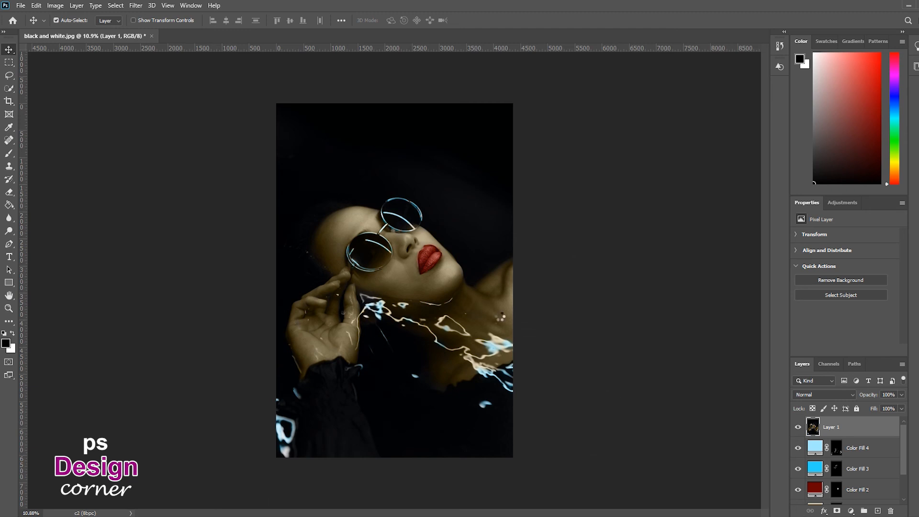
Select the stamped layer together with all the color fill layers and group them.
key("z")
mouse_move(420, 259)
left_mouse_down()
mouse_move(443, 258)
mouse_move(432, 259)
left_mouse_up()
scroll(858, 457, "down", 3)
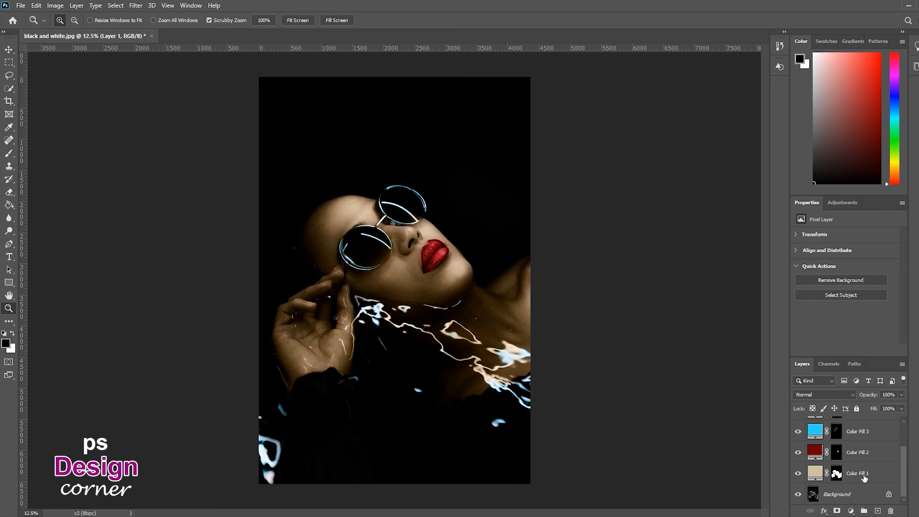
left_click(852, 474, "shift")
key("ctrl+g")
Toggle the group's visibility on and off to compare the colorized result with the original.
left_click(798, 423)
left_click(798, 424)
left_click(797, 423)
left_click(797, 424)
left_click(797, 424)
left_click(797, 424)
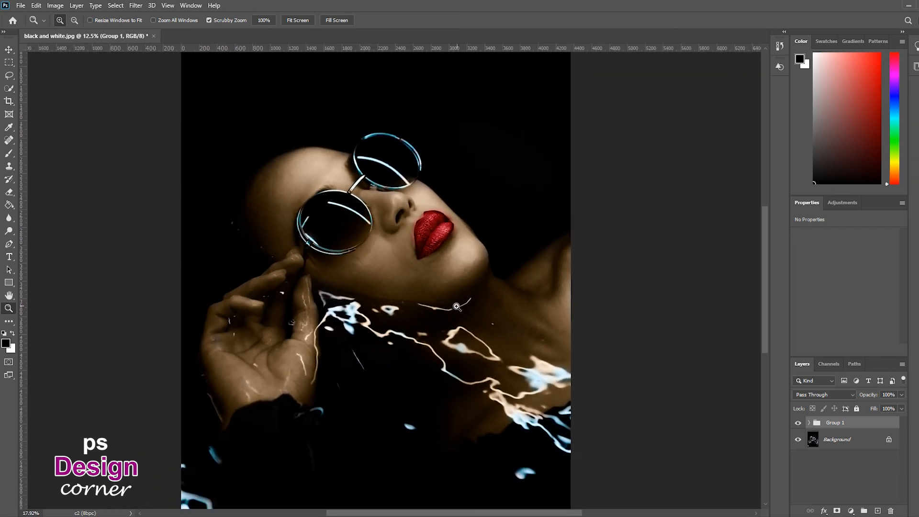